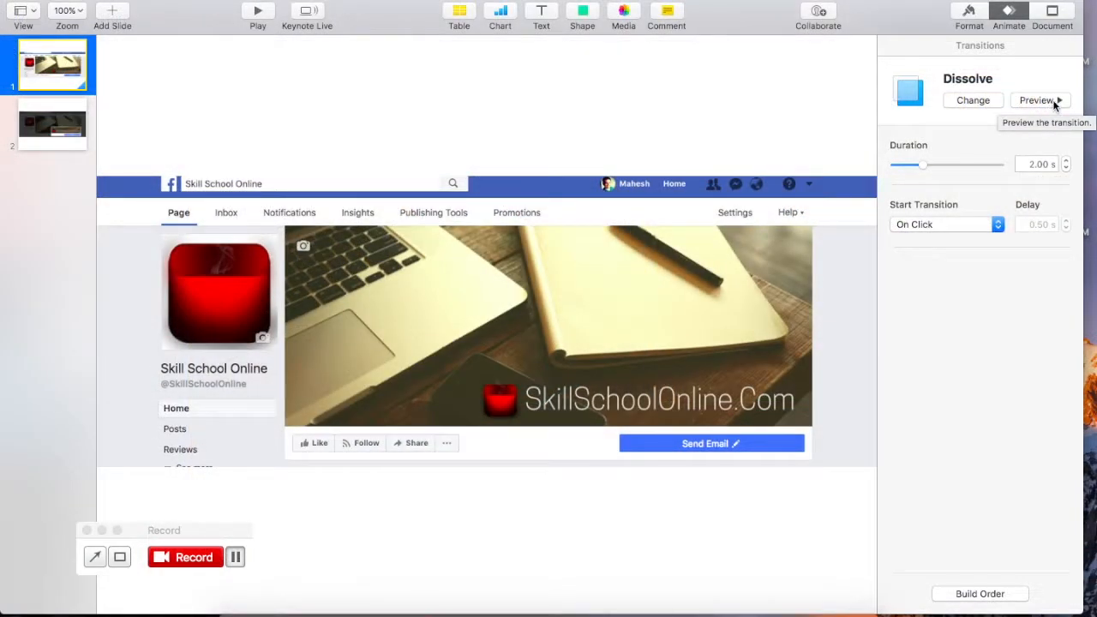
Preview the Dissolve transition on the first slide of the finished example.
click(1053, 101)
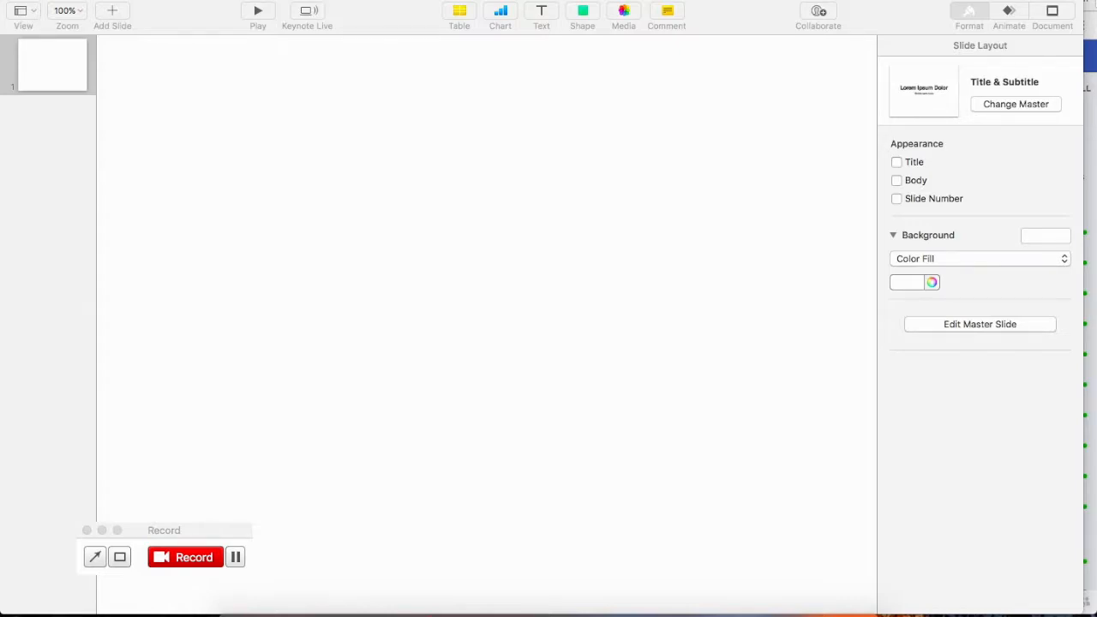
Remove the title and subtitle placeholders so the slide is blank.
click(665, 131)
key(super+z)
key(super+z)
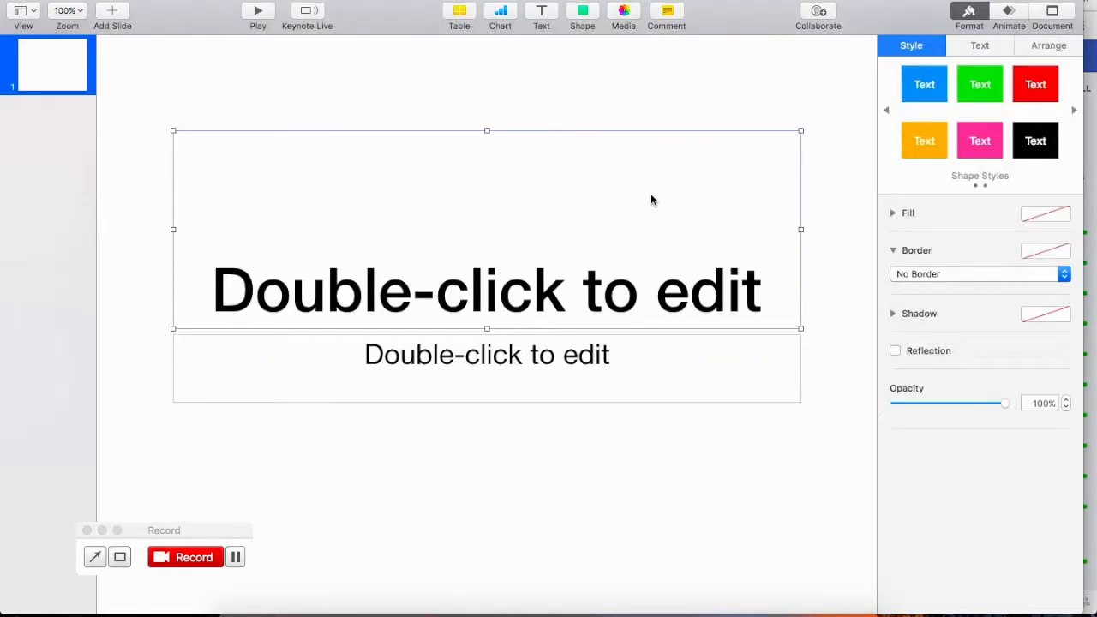
key(Delete)
click(637, 358)
key(Delete)
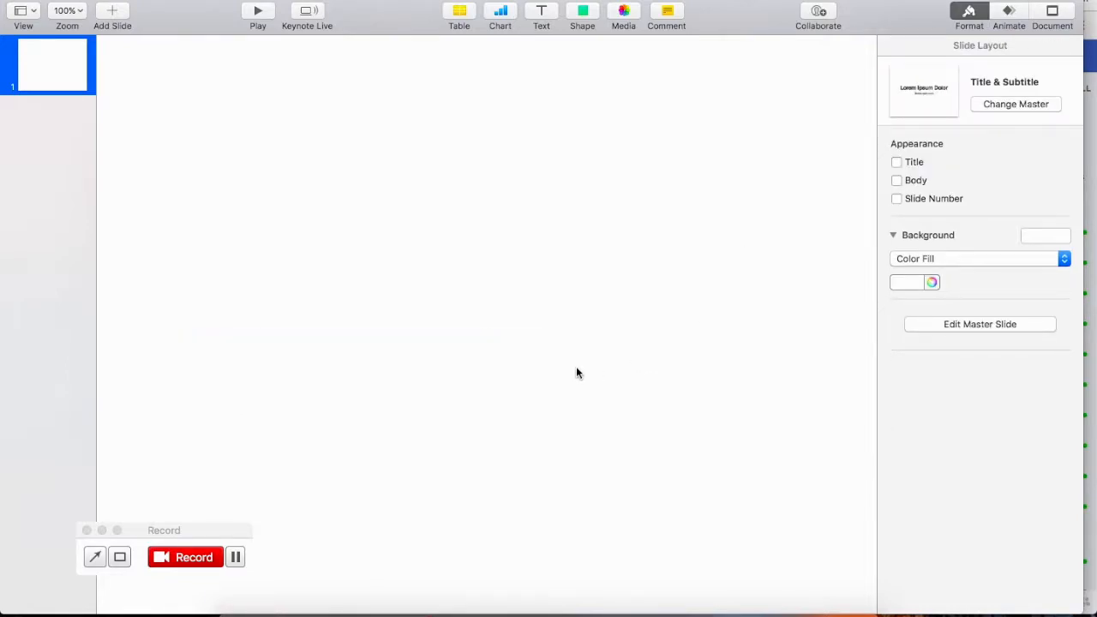
click(66, 63)
click(174, 0)
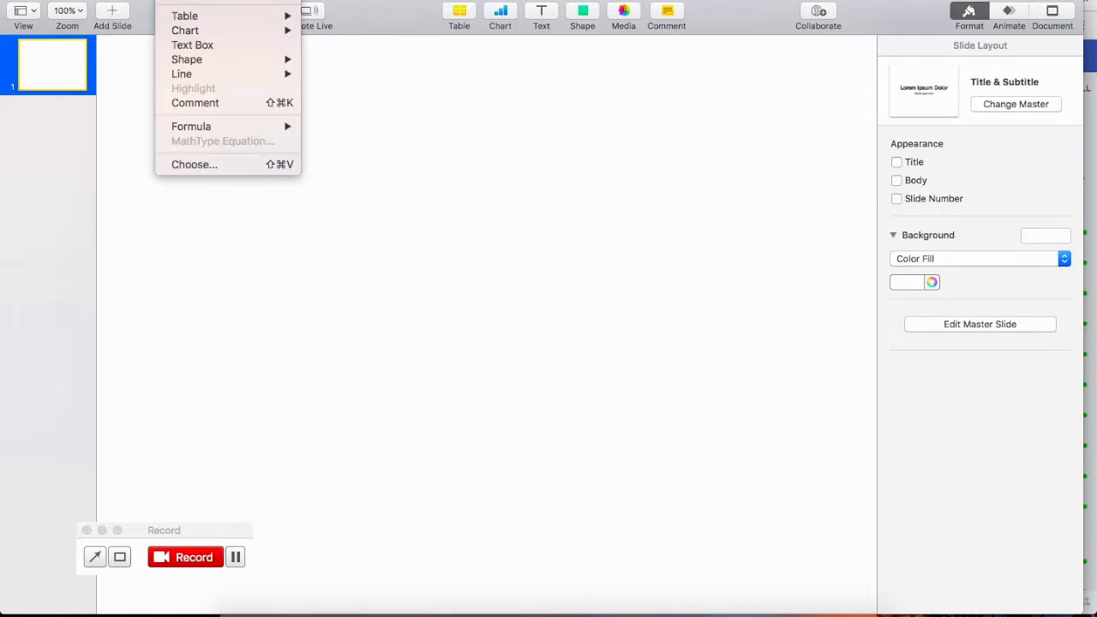
click(419, 280)
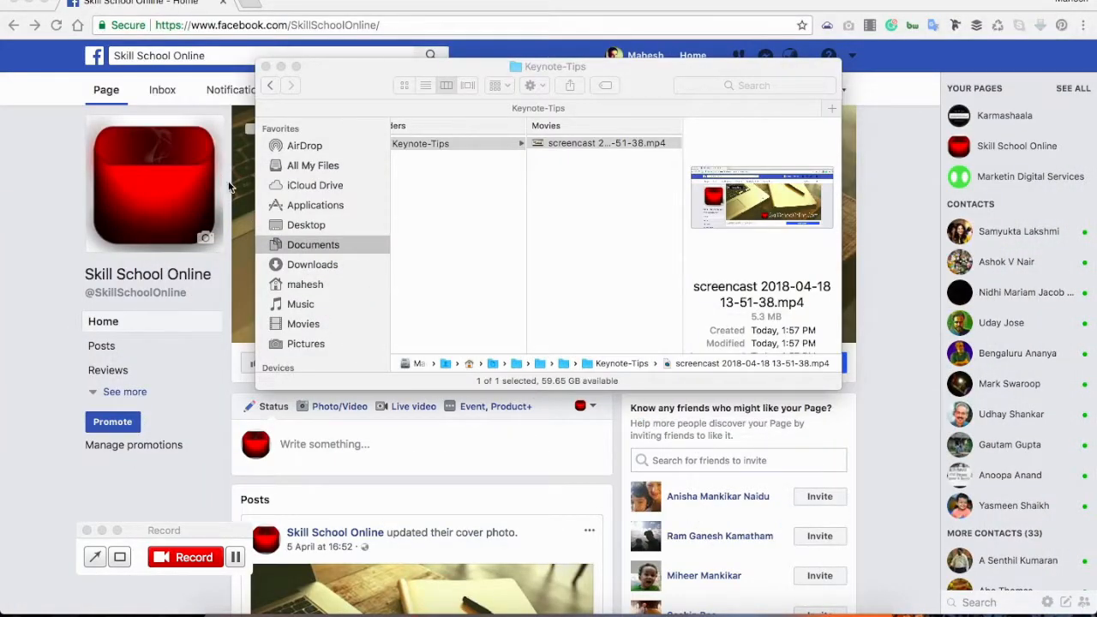
Close the Keynote-Tips folder window and capture a screenshot of the Skill School Online Facebook page from its header to the Send Email row.
click(266, 66)
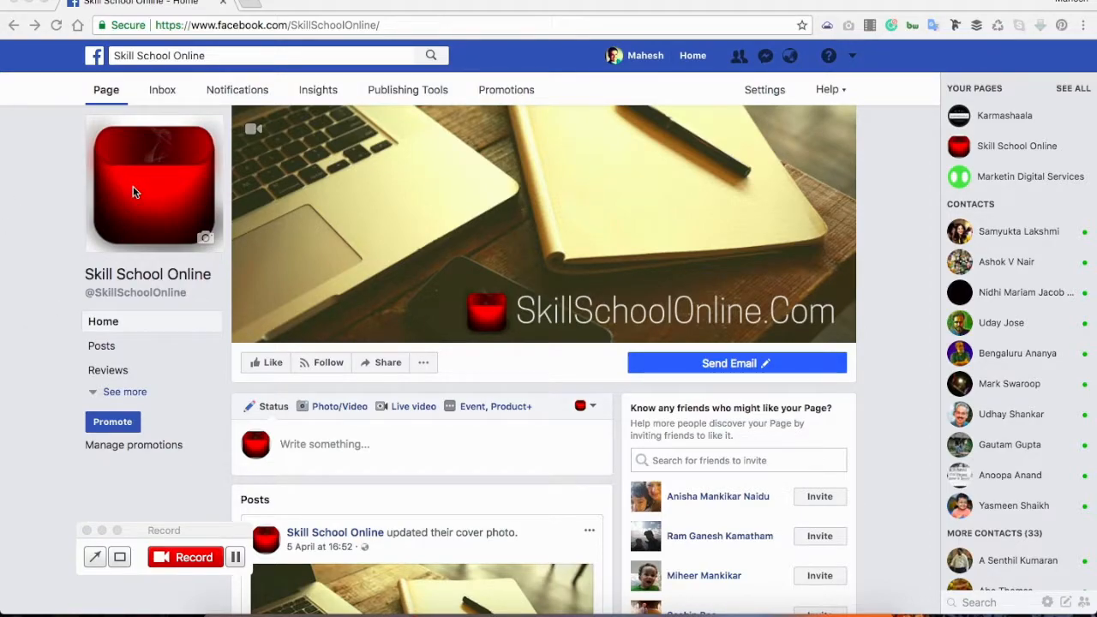
scroll(298, 202, up, 3)
key(super+shift+4)
drag(10, 48, 931, 392)
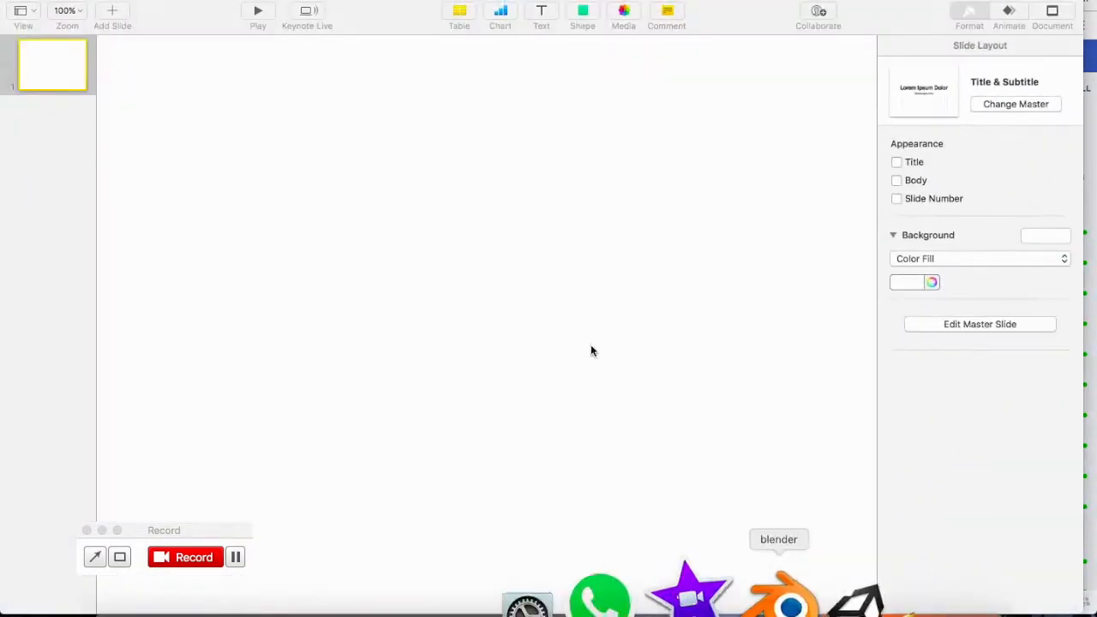
Insert the image Screen Shot 2018-04-18 at 2.16.26 PM from the Desktop onto the blank Keynote slide.
click(603, 375)
click(176, 0)
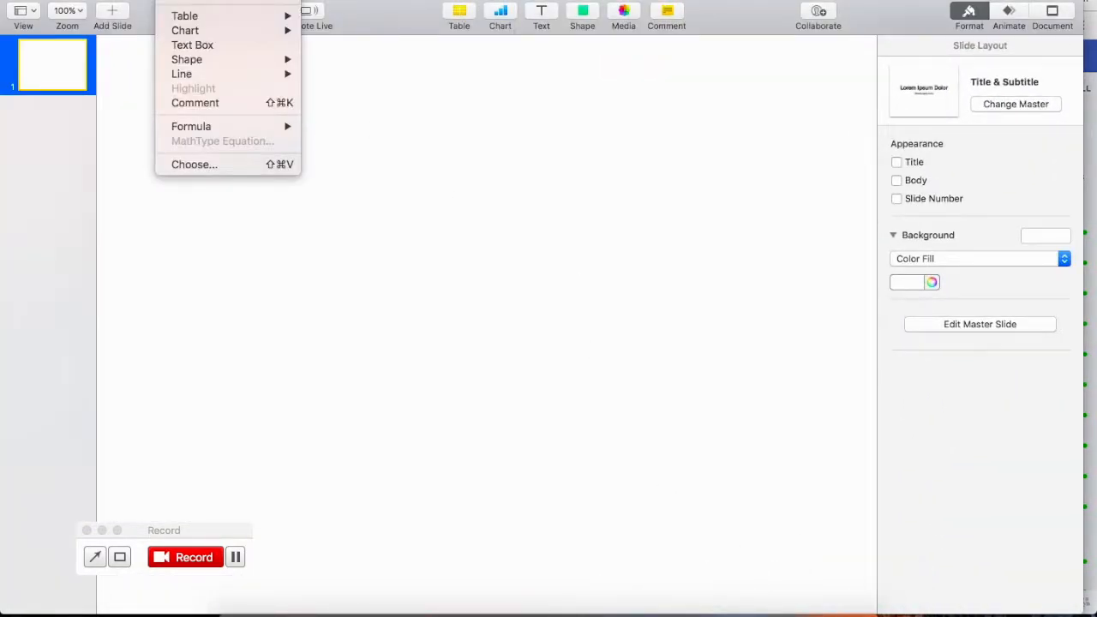
click(186, 165)
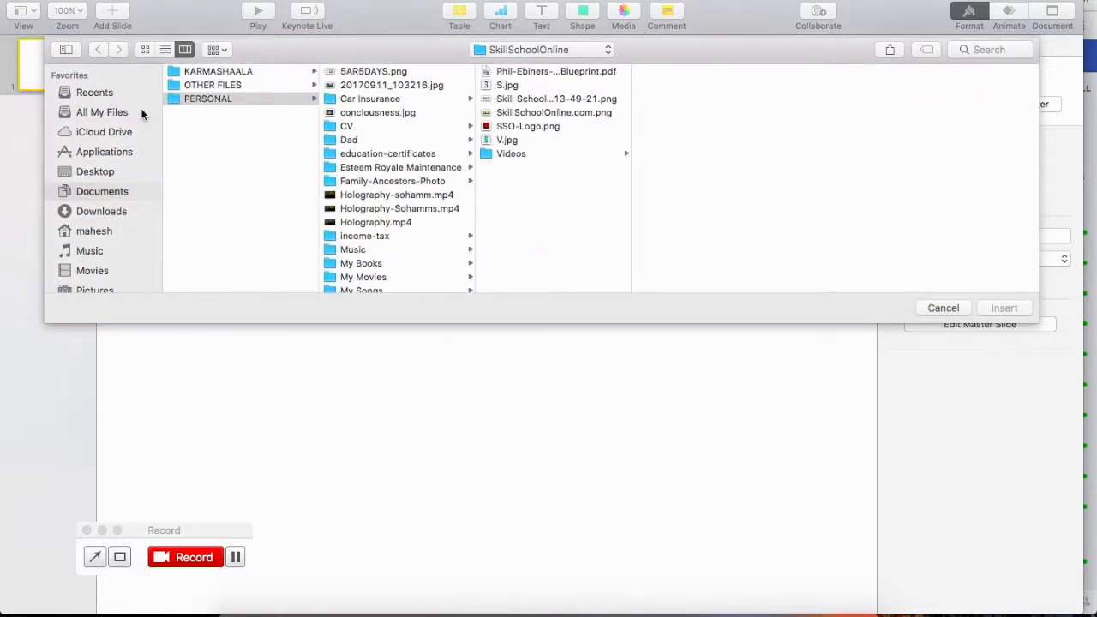
click(95, 170)
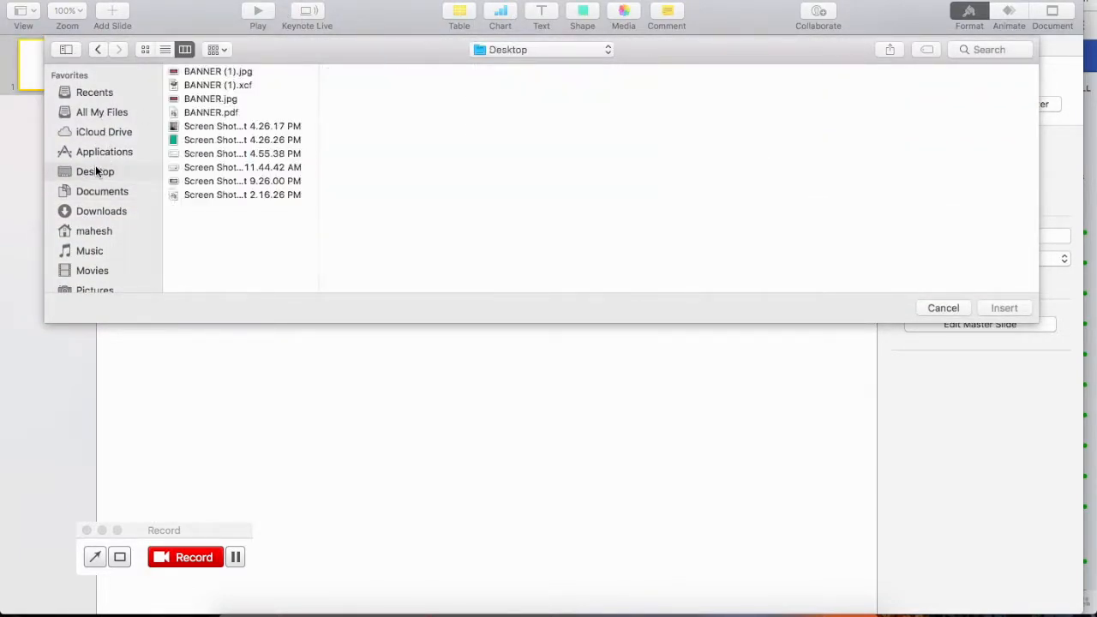
click(262, 193)
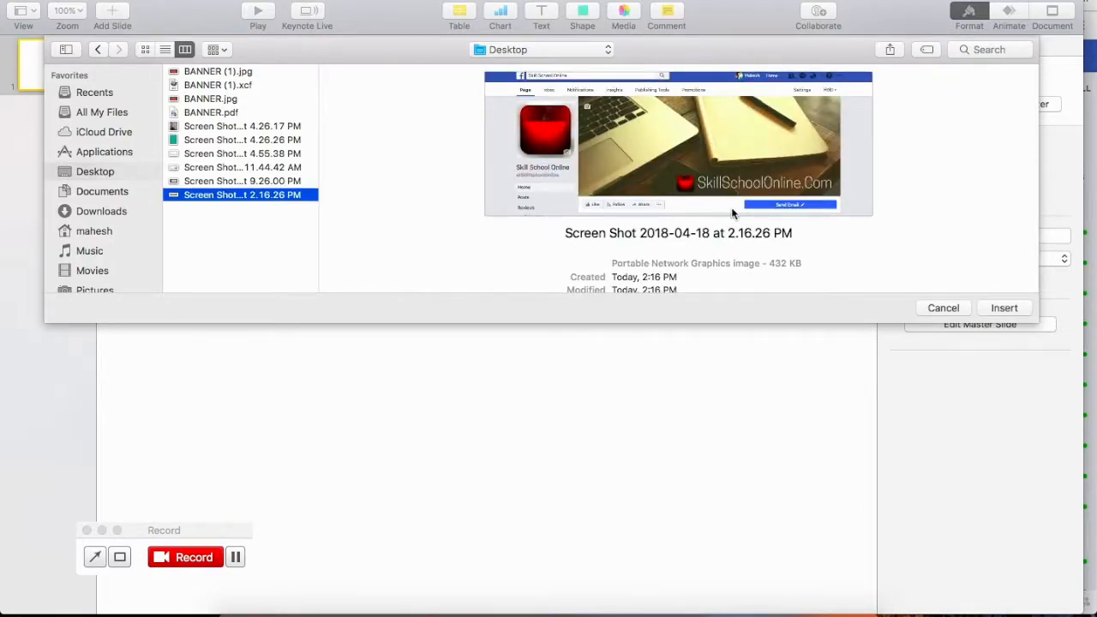
click(1003, 308)
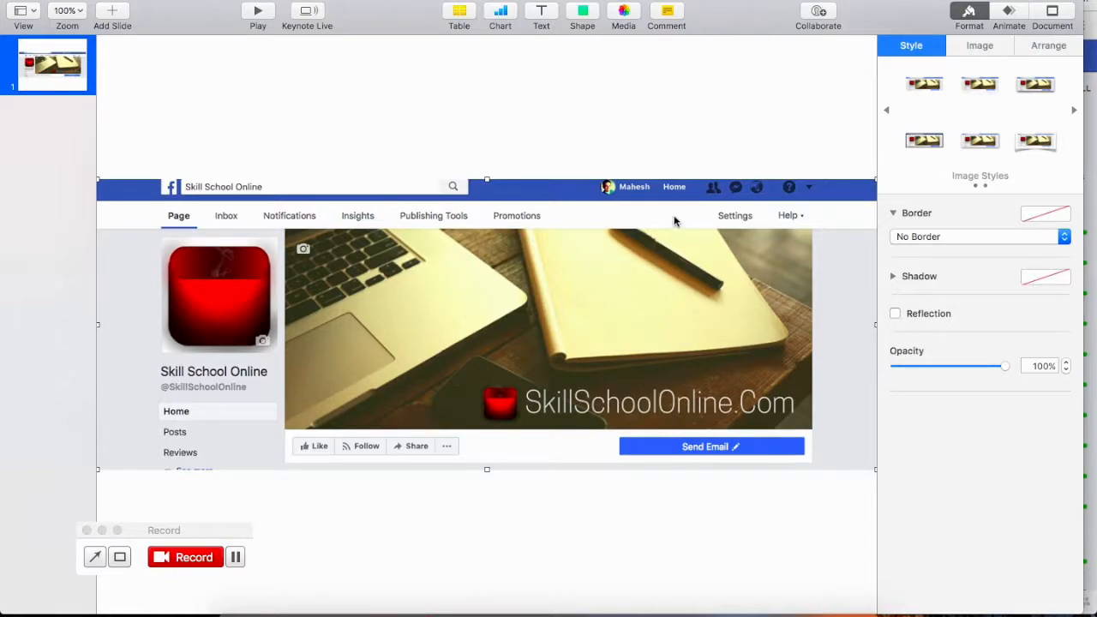
click(681, 144)
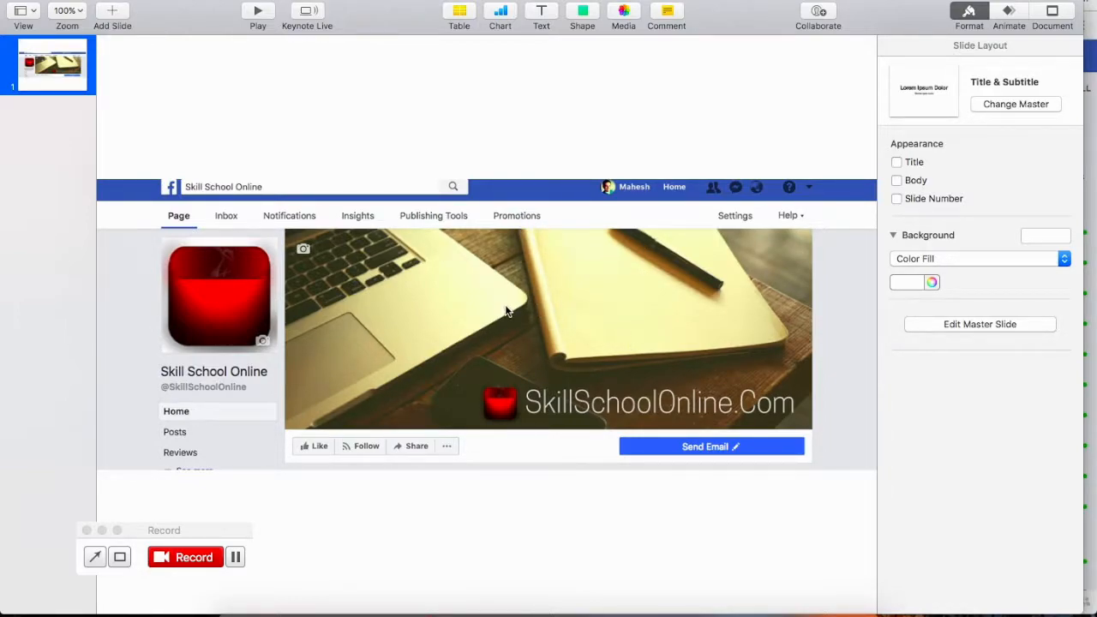
Duplicate the slide that holds the page screenshot.
mouse_move(505, 311)
mouse_down()
mouse_move(485, 245)
mouse_move(480, 299)
mouse_move(512, 314)
mouse_move(487, 283)
mouse_move(514, 305)
mouse_move(487, 317)
mouse_move(531, 312)
mouse_move(489, 319)
mouse_move(508, 317)
mouse_up()
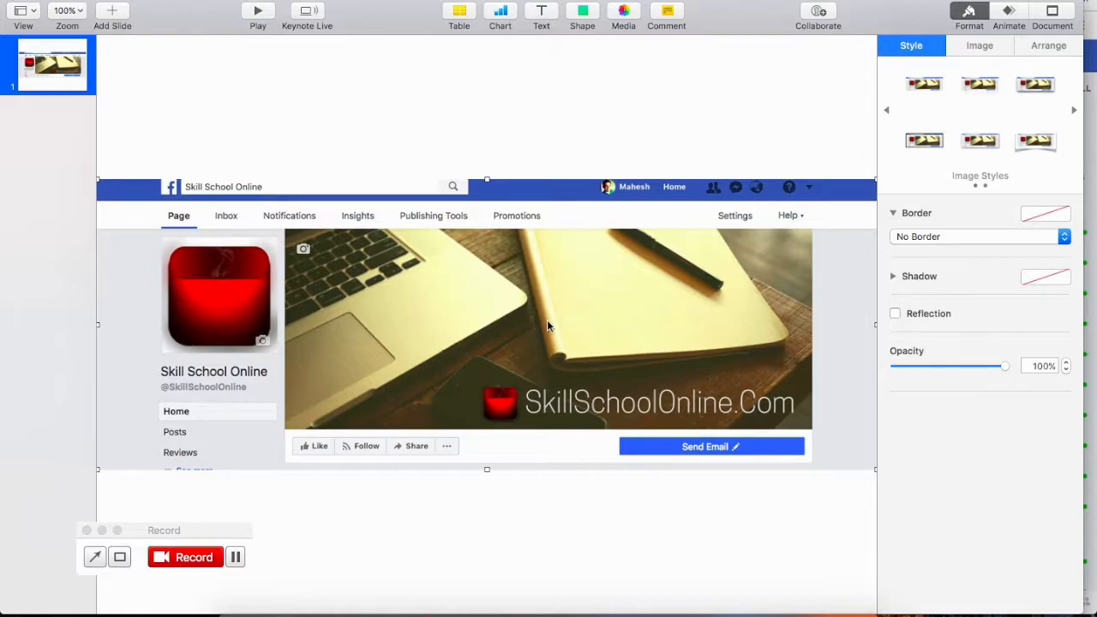
click(74, 74)
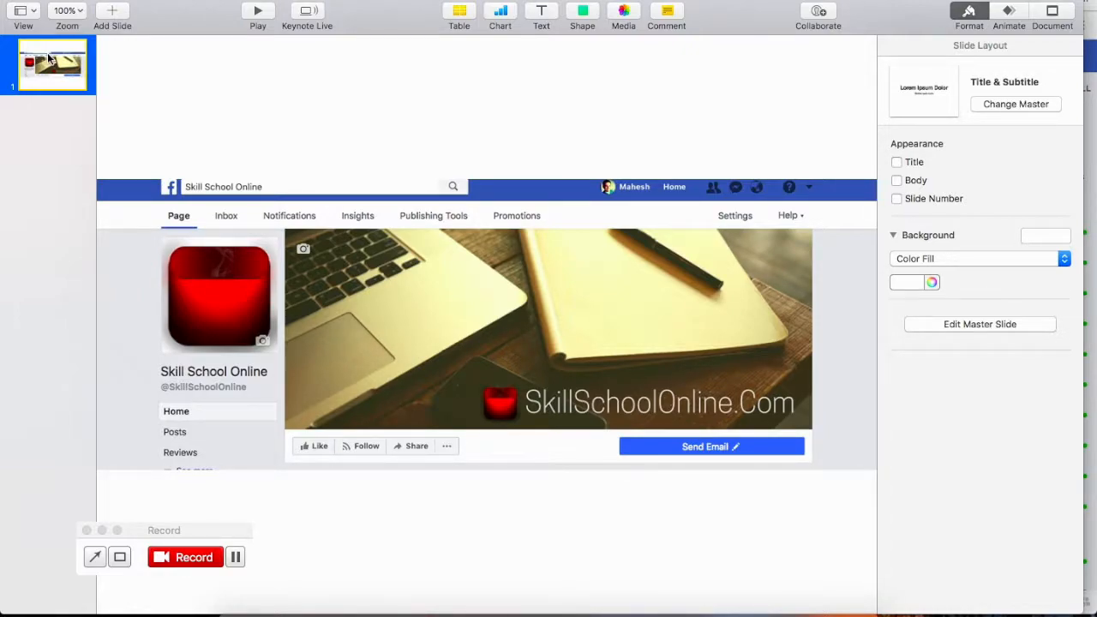
right_click(49, 58)
key(Escape)
click(44, 58)
right_click(47, 60)
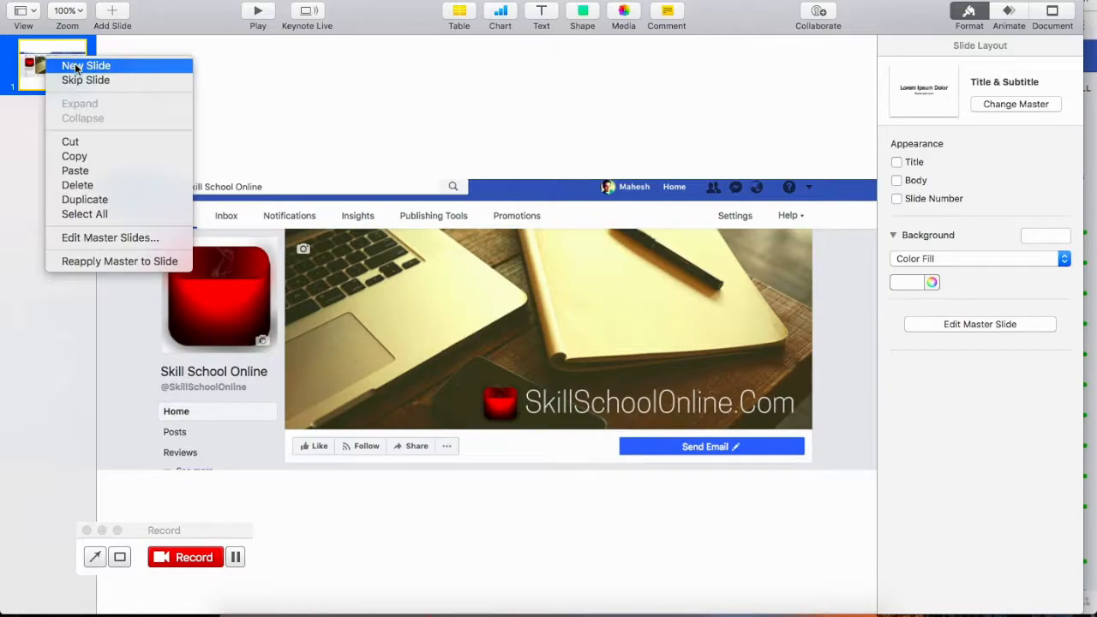
click(77, 198)
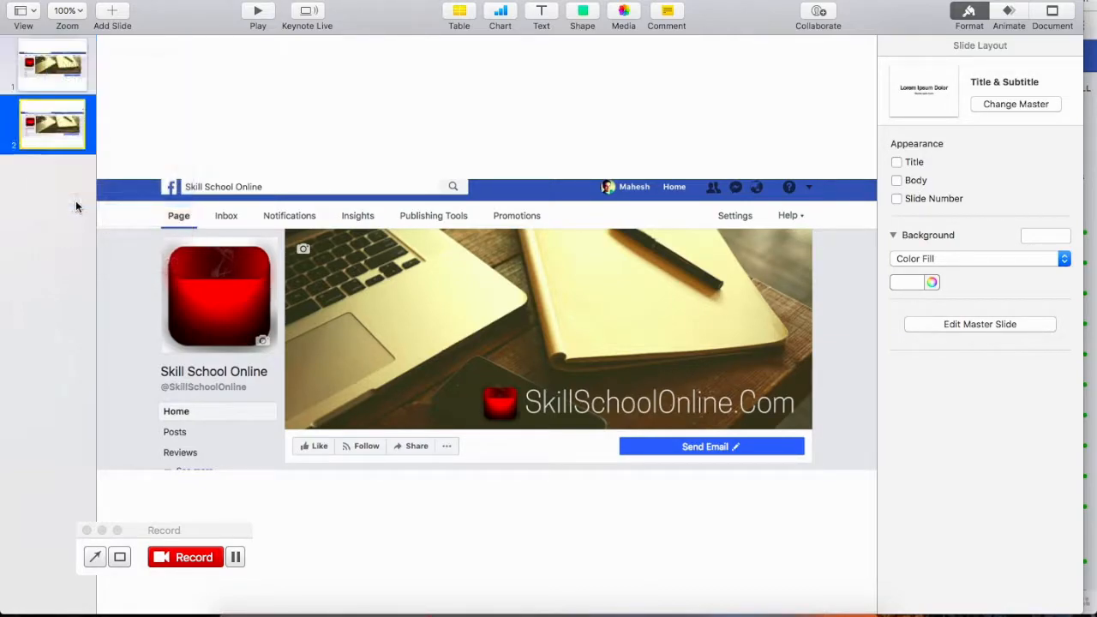
Compare slide 1 with its duplicate by viewing them alternately.
click(59, 67)
click(60, 116)
click(55, 73)
click(53, 119)
click(53, 77)
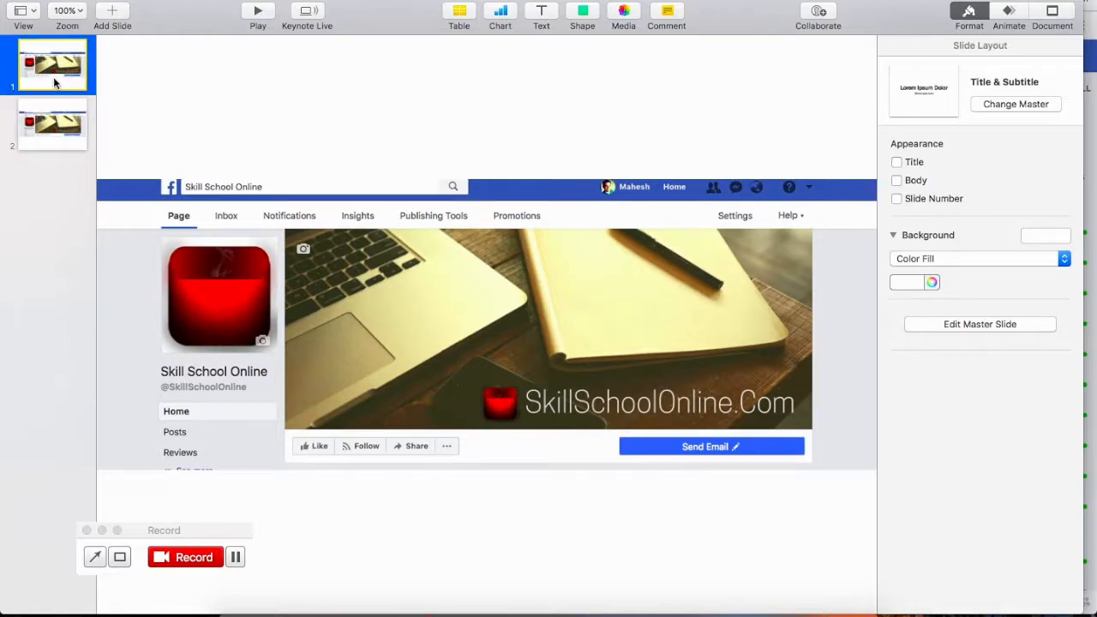
click(54, 111)
click(58, 67)
click(62, 116)
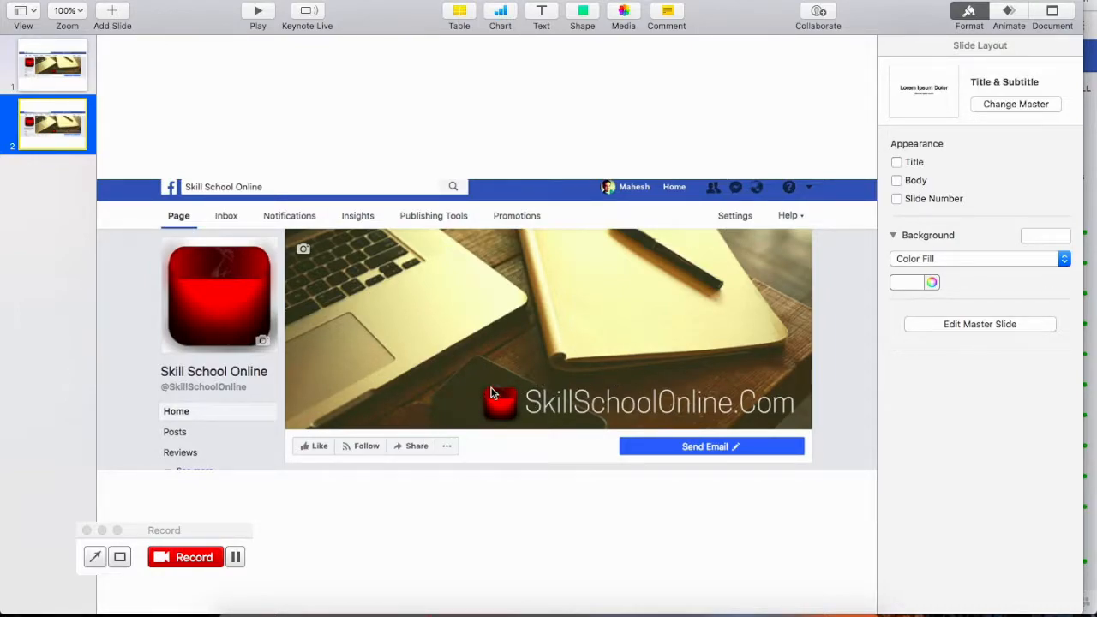
Check that the screenshot sits in the same position on both slides.
mouse_move(448, 386)
mouse_down()
mouse_move(506, 425)
mouse_move(448, 403)
mouse_move(447, 370)
mouse_up()
drag(447, 381, 447, 388)
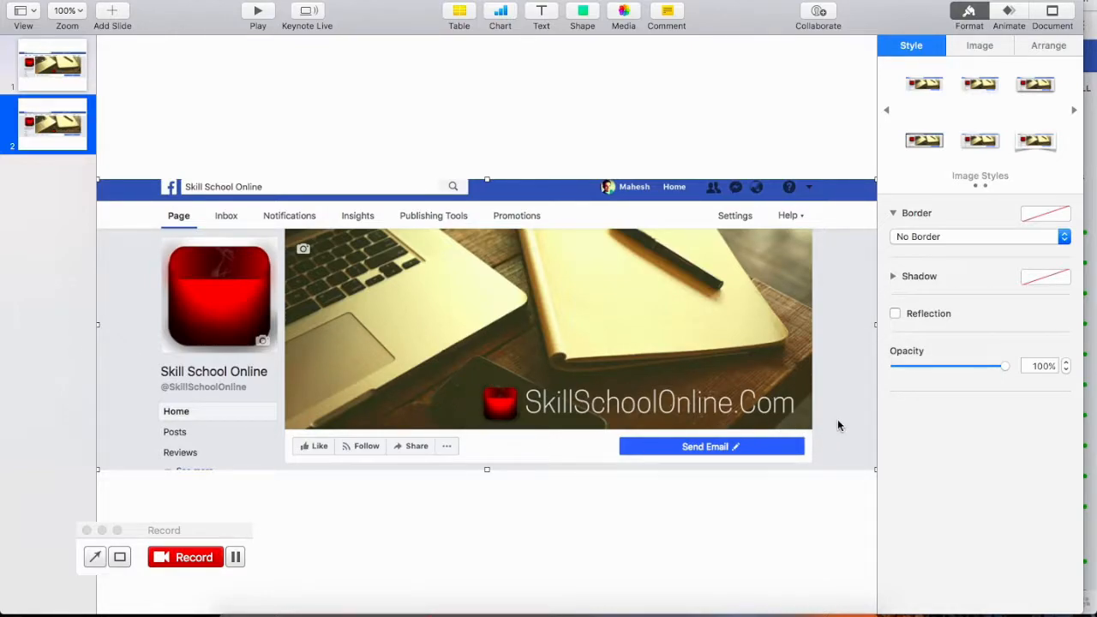
click(48, 80)
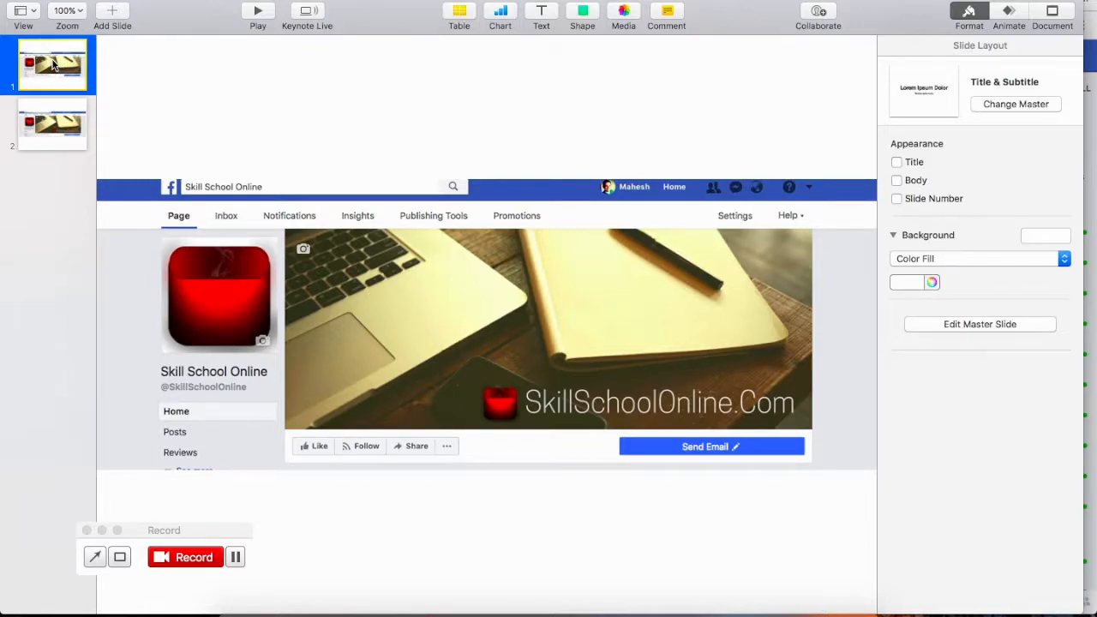
click(64, 118)
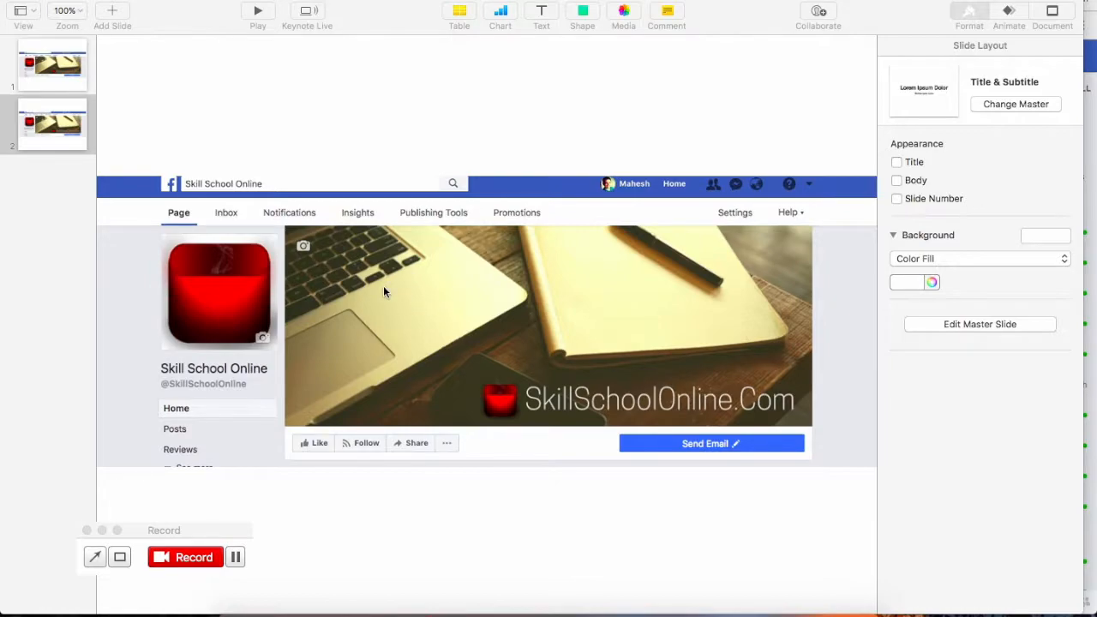
click(360, 282)
click(73, 139)
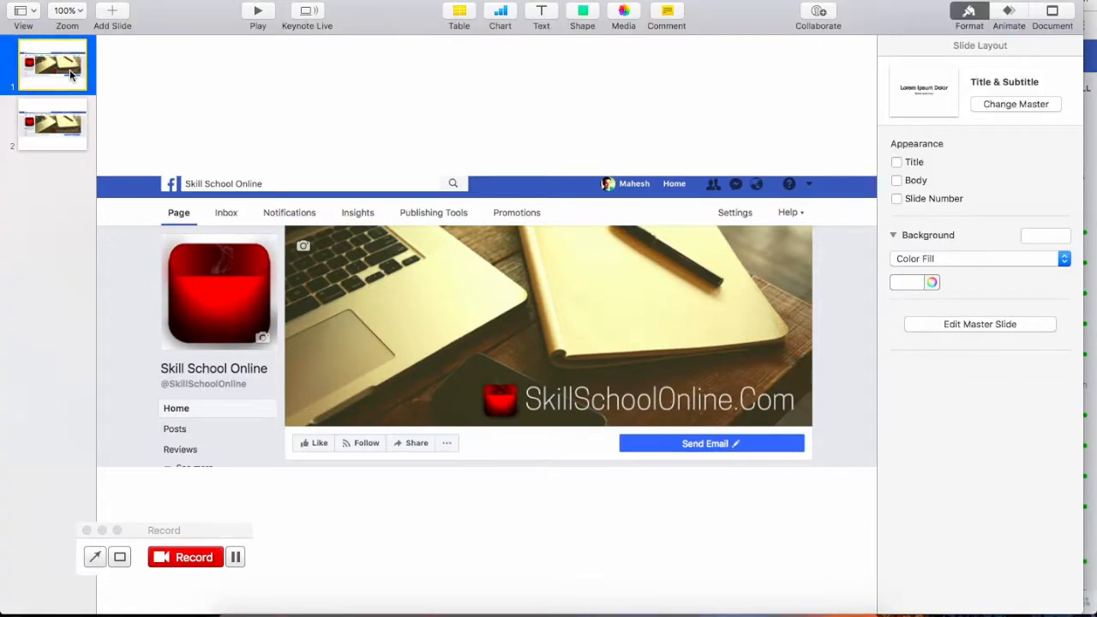
click(64, 115)
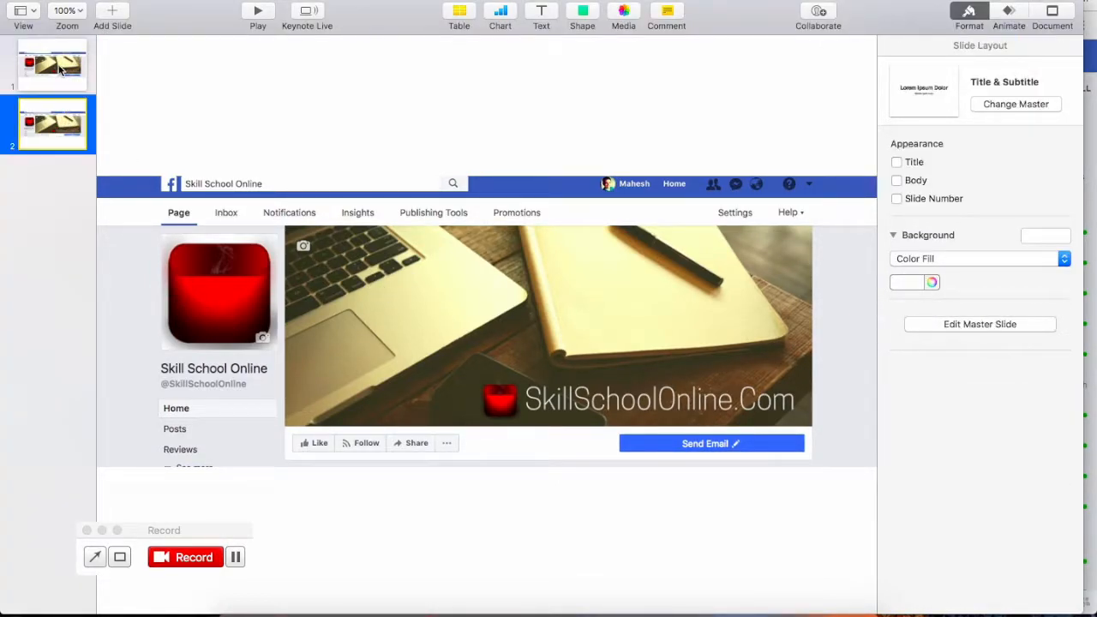
click(64, 73)
click(65, 116)
Duplicate the screenshot on slide 2 and align the copy exactly over the original at x 0 pt, y 193 pt.
click(361, 274)
drag(385, 272, 446, 277)
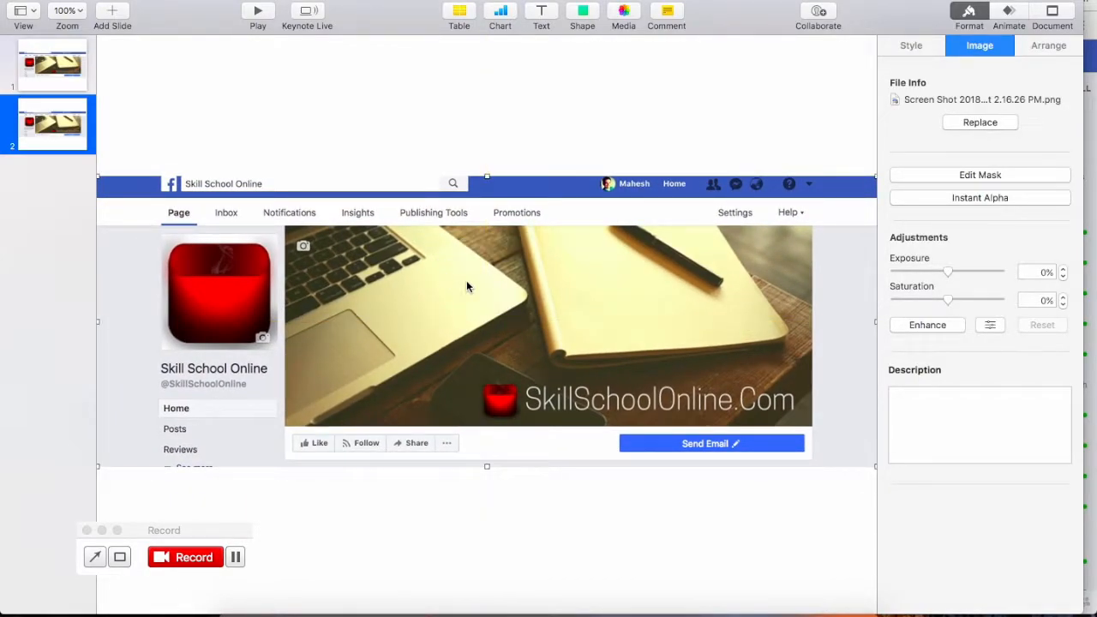
right_click(534, 334)
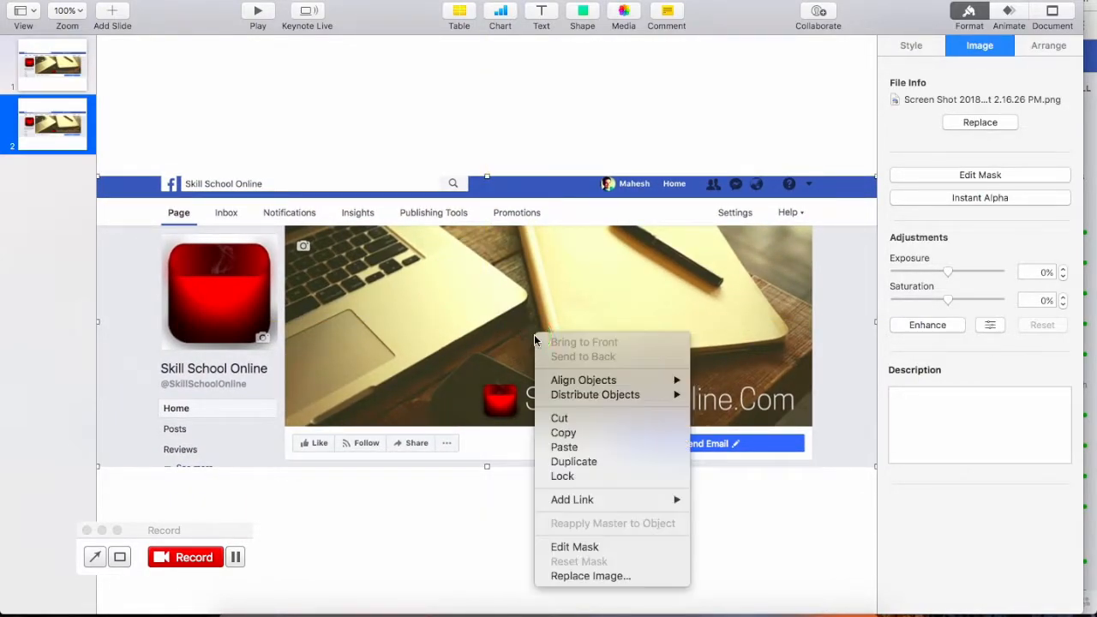
click(595, 463)
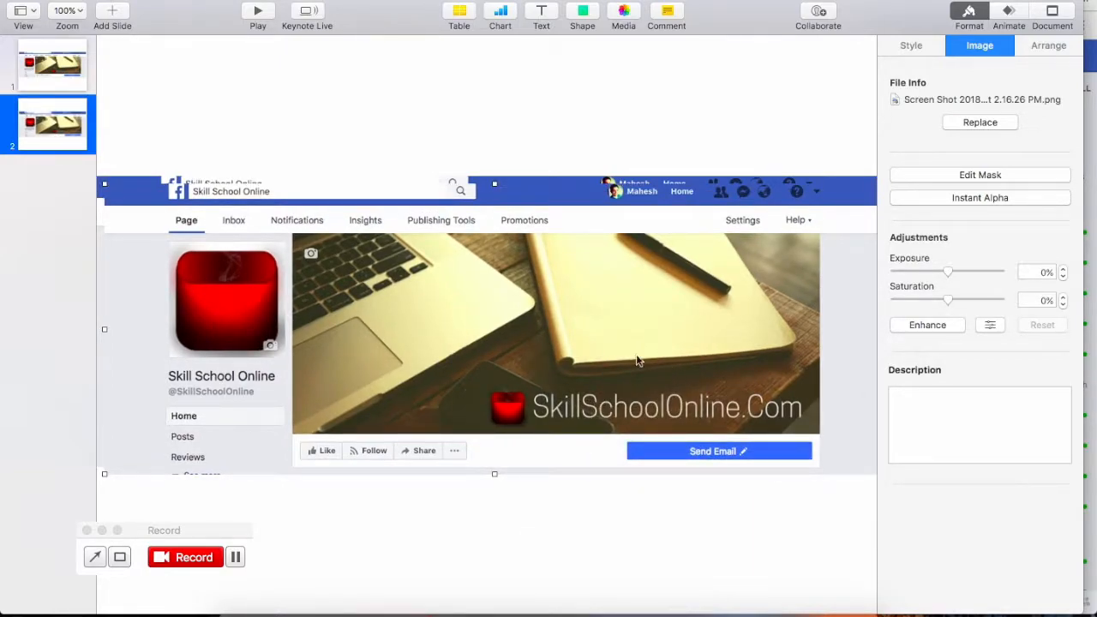
mouse_move(597, 339)
mouse_down()
mouse_move(590, 345)
mouse_move(591, 332)
mouse_up()
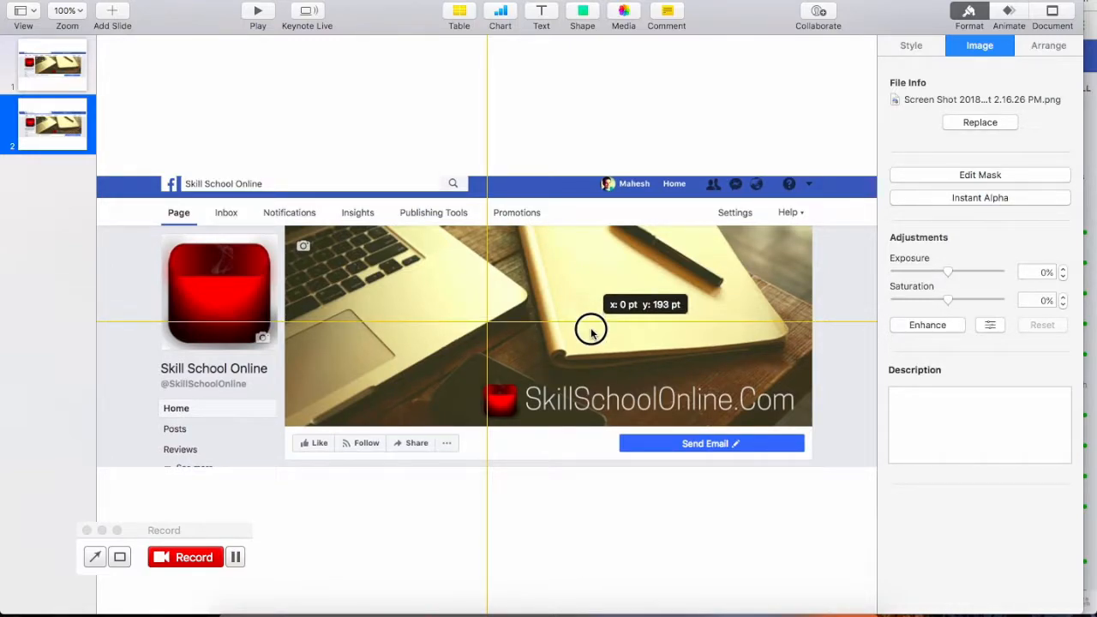
drag(591, 331, 590, 333)
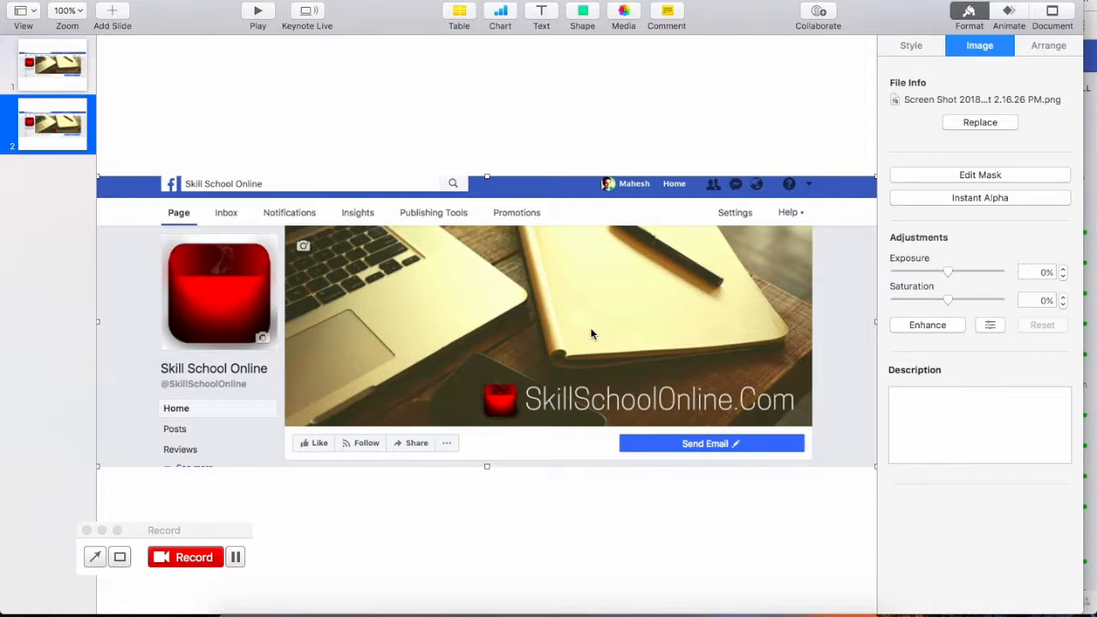
Select the top screenshot copy on slide 2 and review its format and animation options and the document settings.
click(610, 132)
click(591, 297)
click(975, 13)
click(1008, 15)
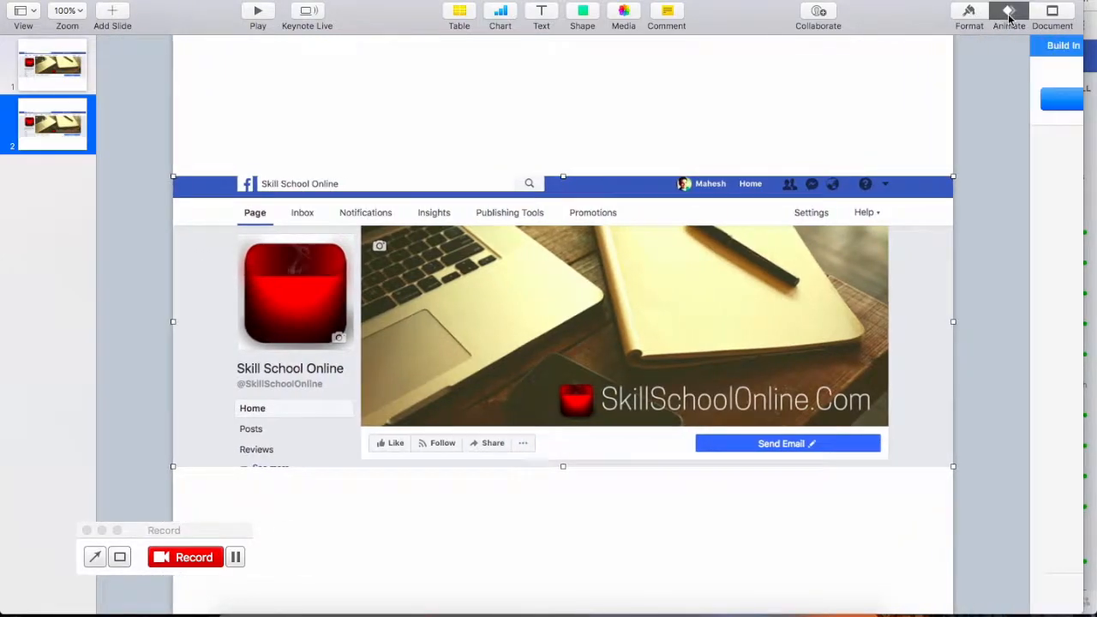
click(1049, 14)
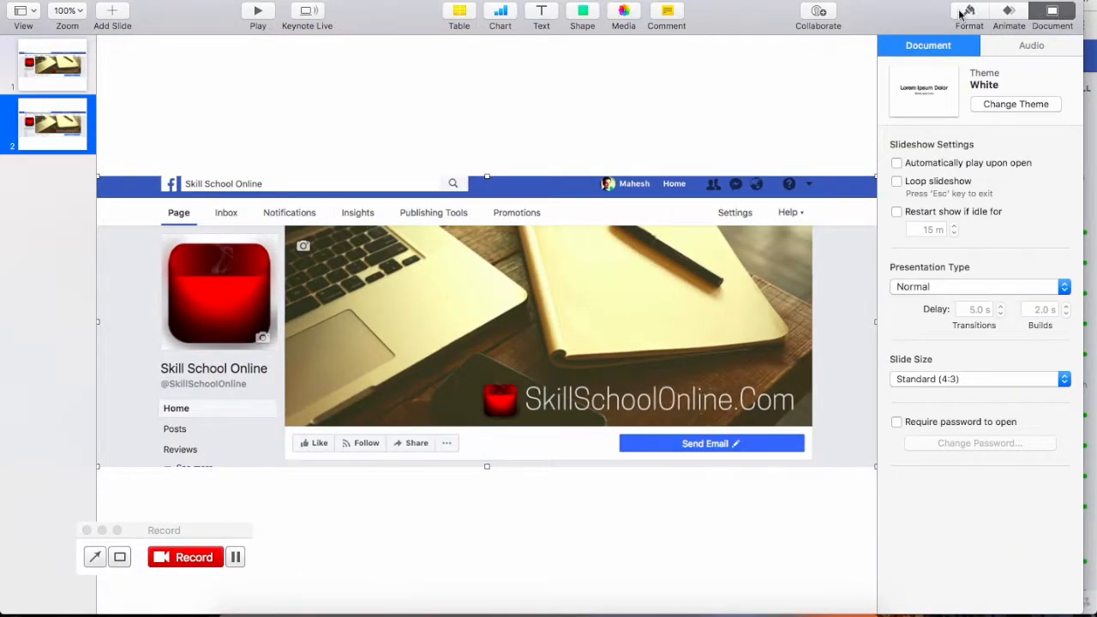
click(963, 14)
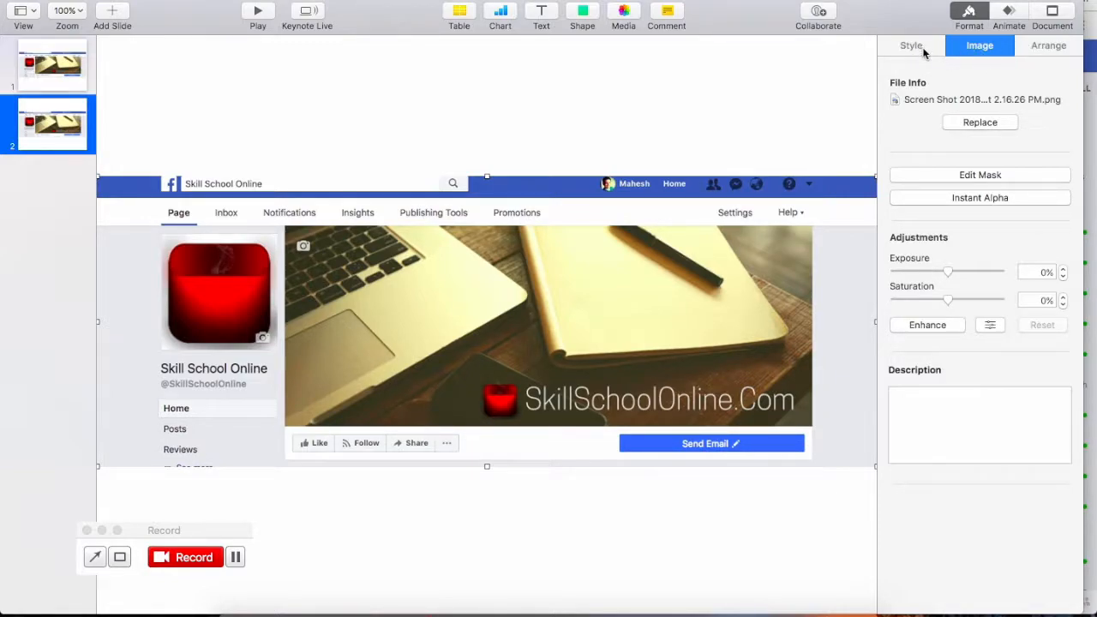
click(1011, 17)
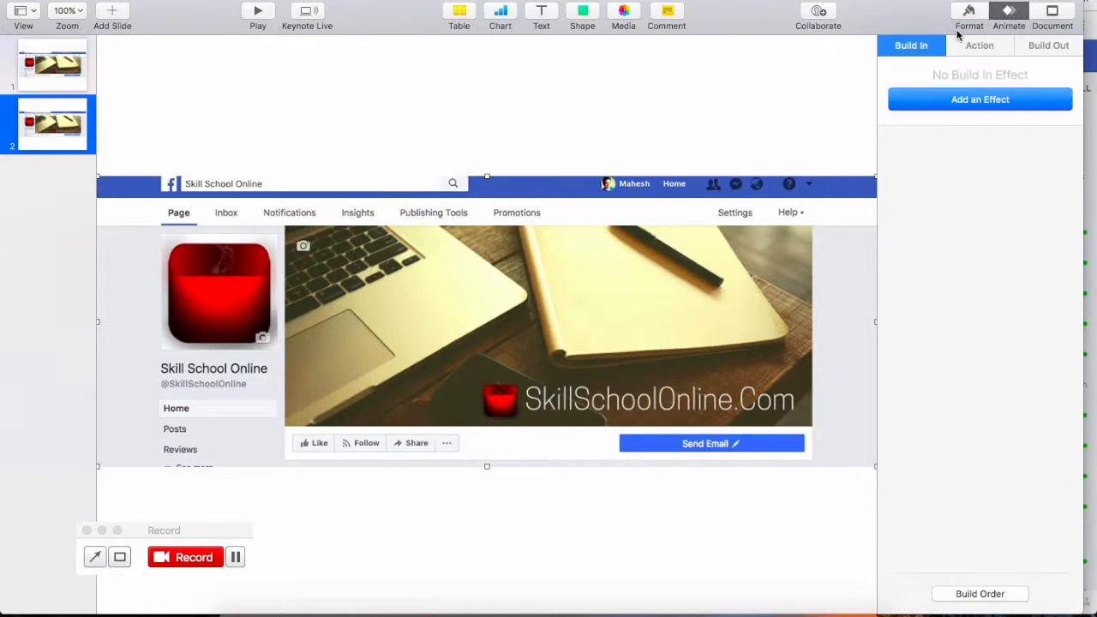
click(1059, 14)
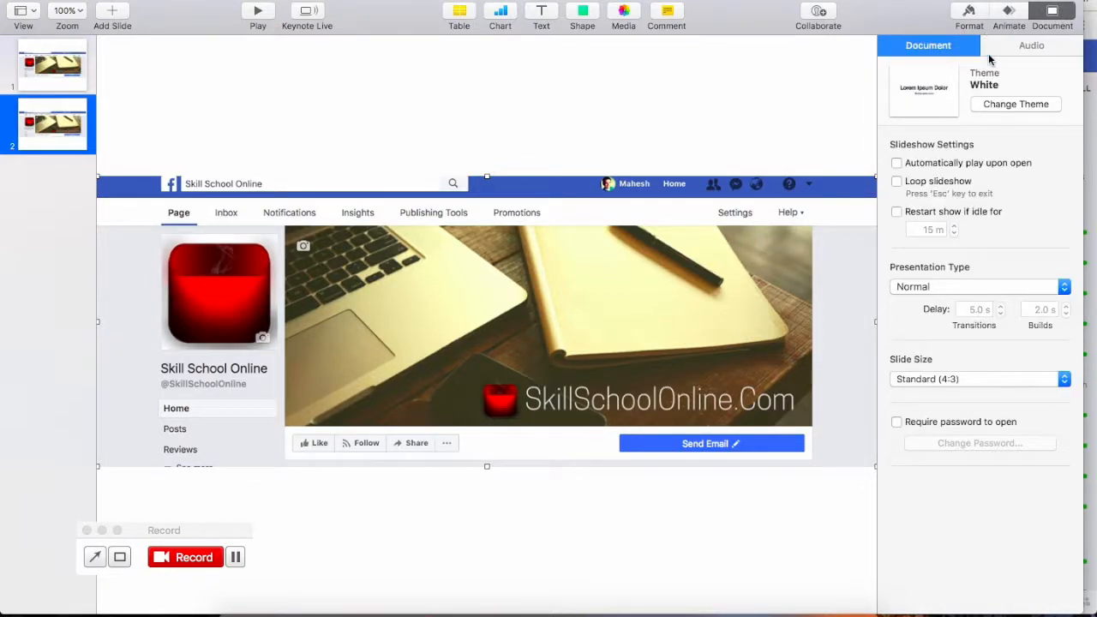
click(969, 12)
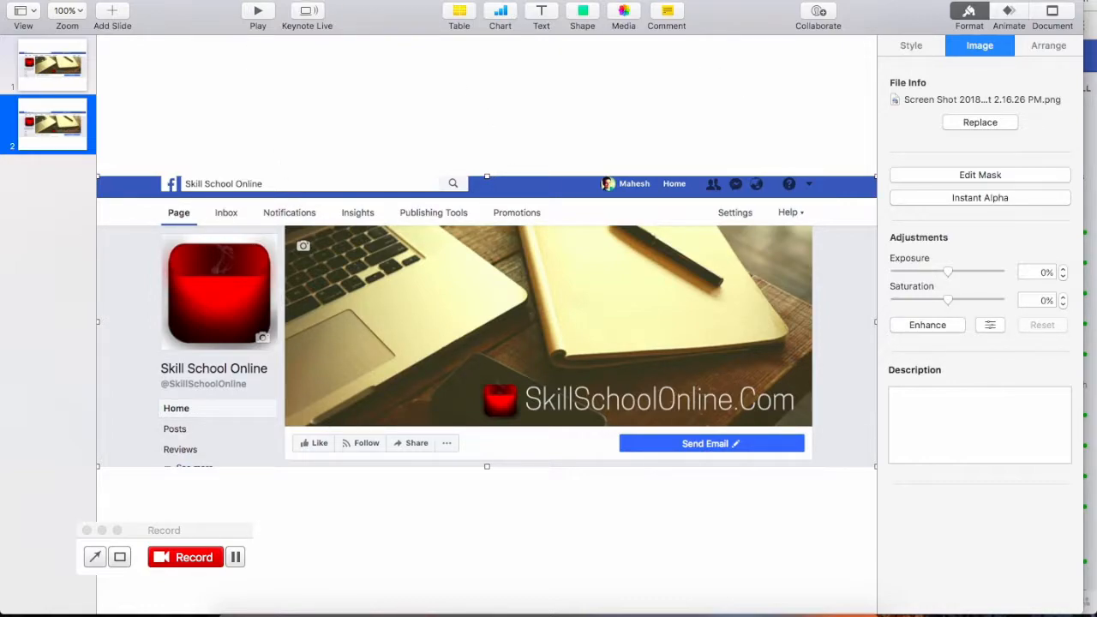
click(257, 0)
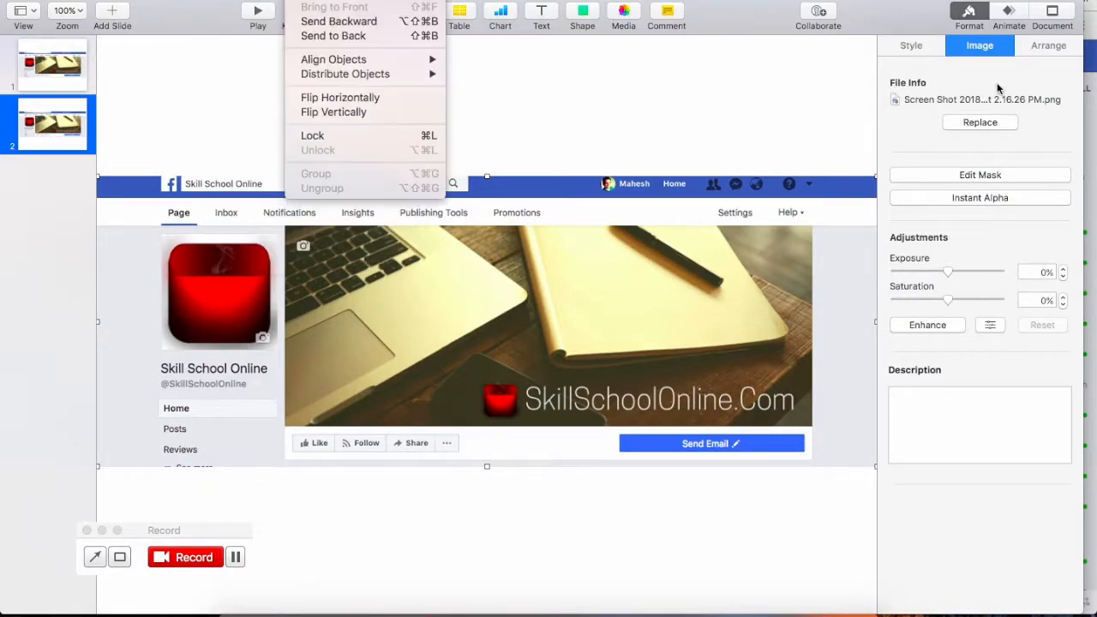
click(974, 21)
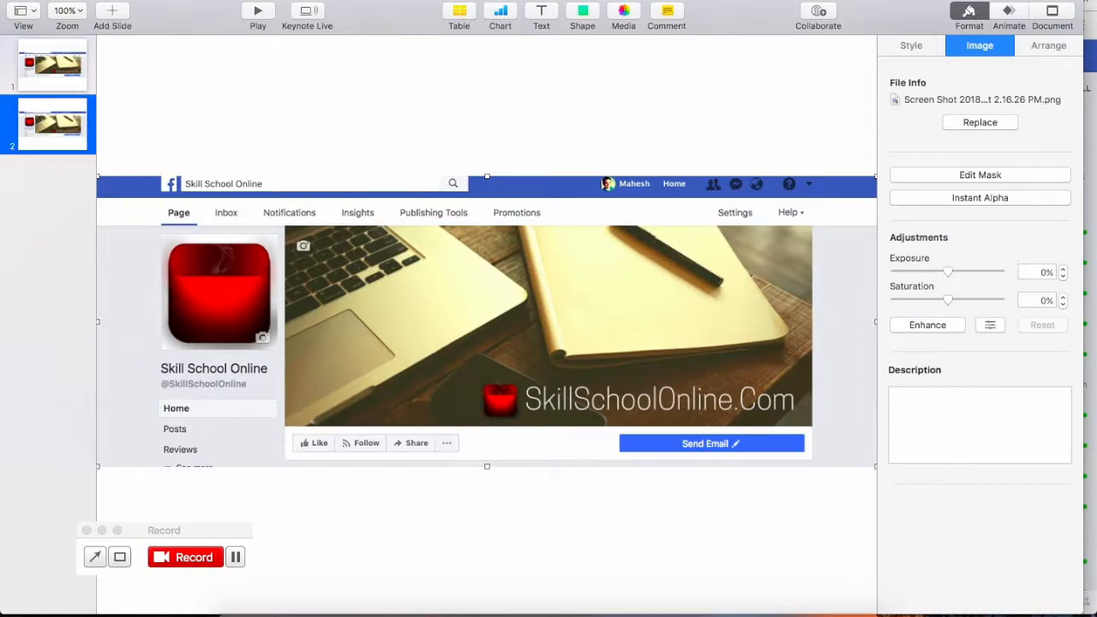
click(259, 0)
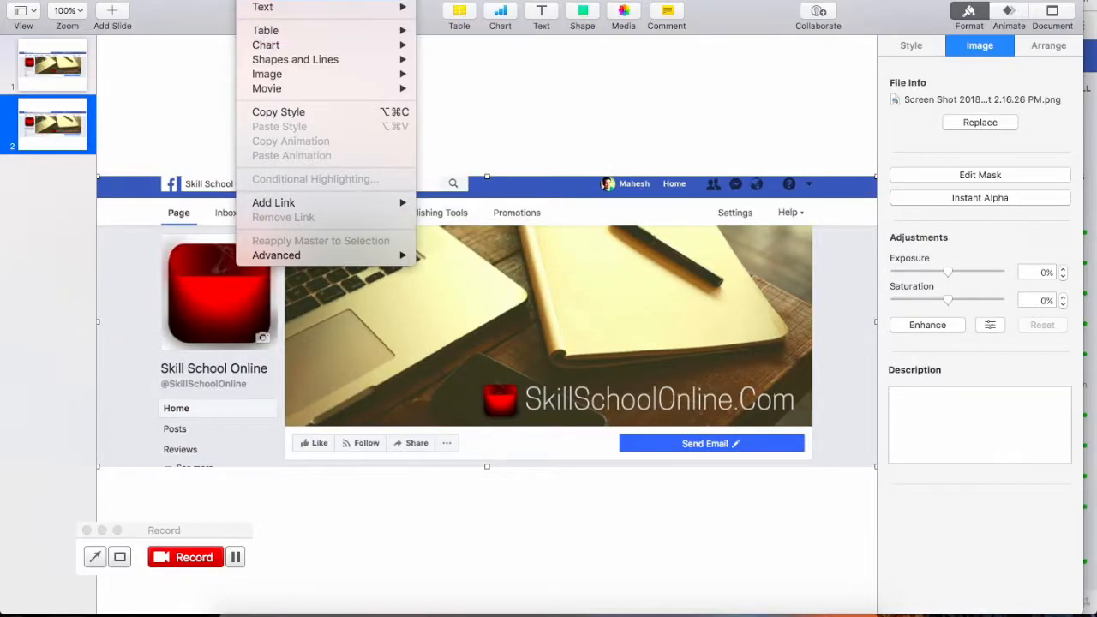
mouse_move(275, 2)
mouse_move(276, 77)
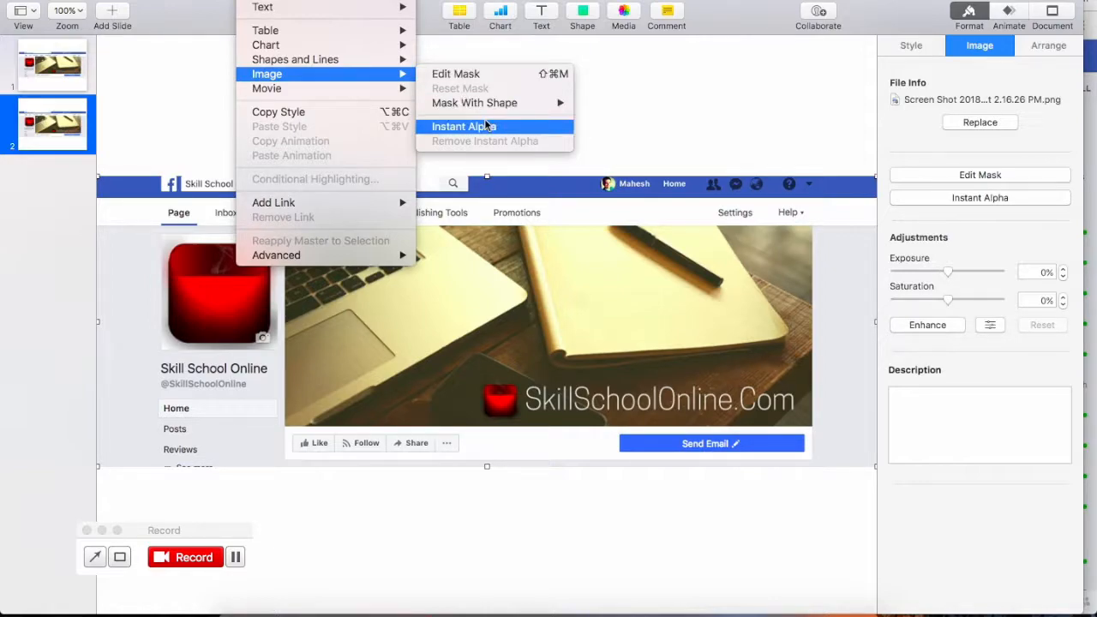
mouse_move(478, 110)
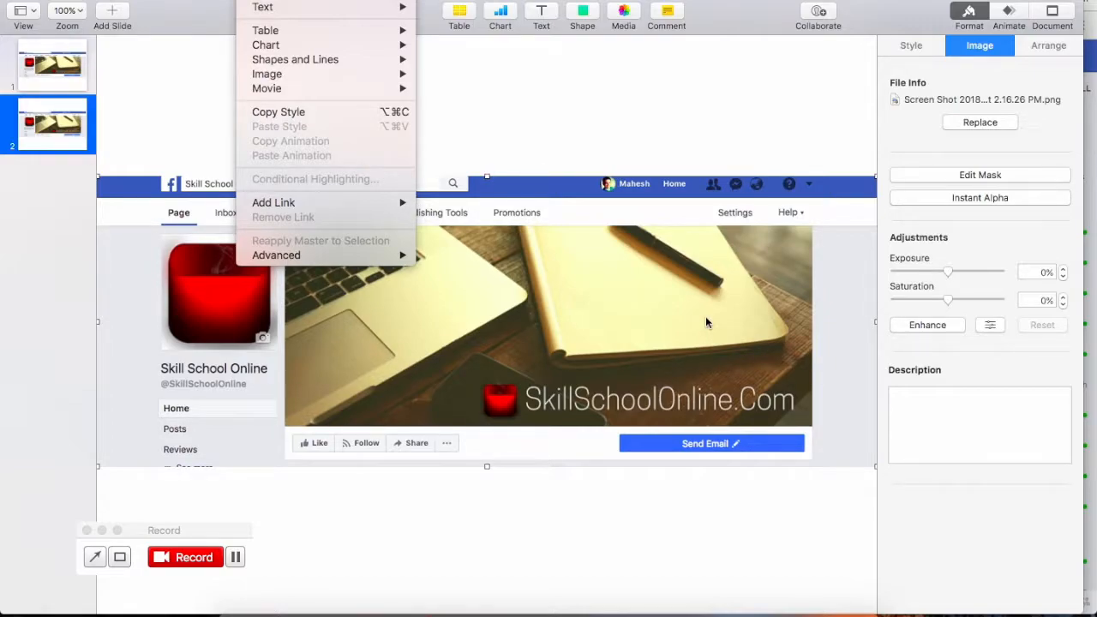
click(666, 314)
mouse_move(664, 308)
mouse_down()
mouse_move(658, 362)
mouse_move(664, 295)
mouse_move(656, 343)
mouse_move(639, 343)
mouse_move(643, 362)
mouse_move(644, 320)
mouse_move(660, 293)
mouse_up()
drag(644, 291, 649, 279)
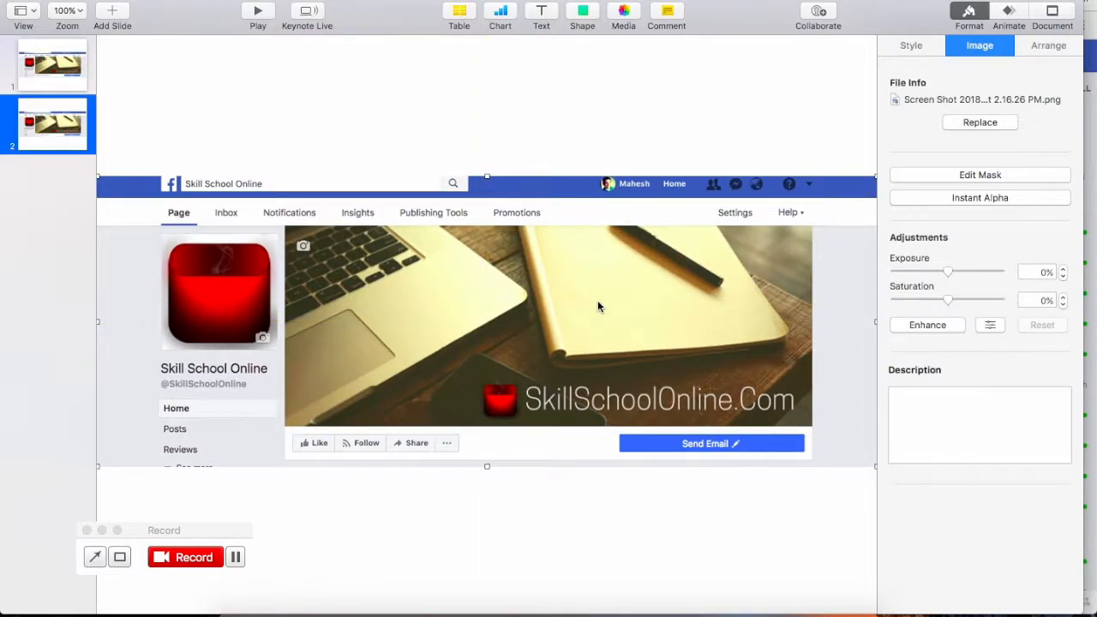
Mask the top screenshot copy on slide 2 with a rectangle enclosing the SkillSchoolOnline.Com logo text and the Send Email button.
click(259, 0)
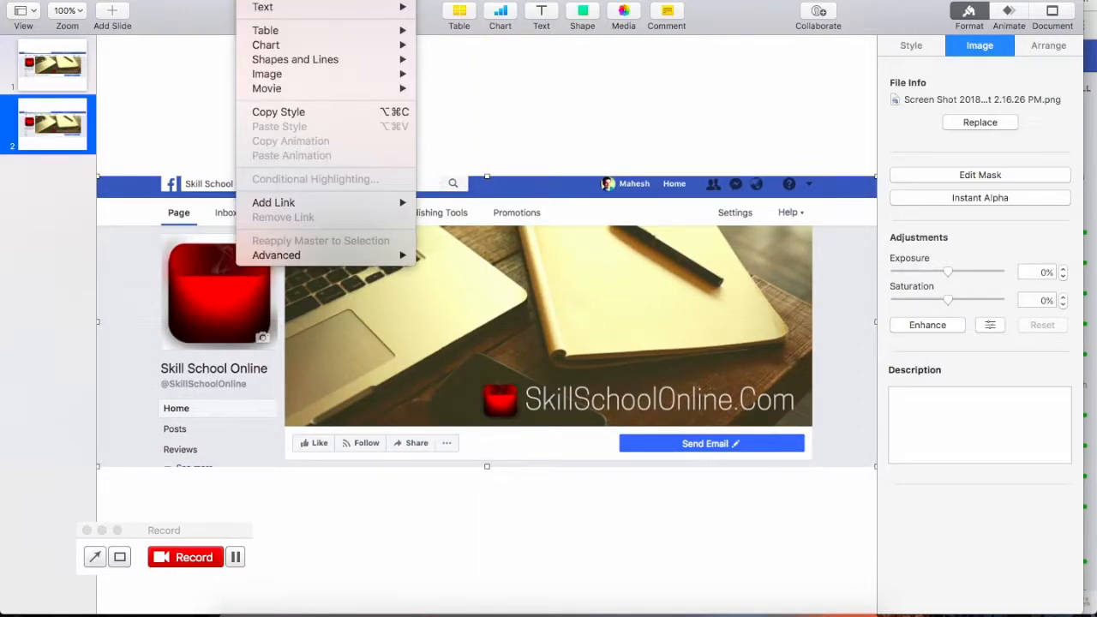
mouse_move(284, 77)
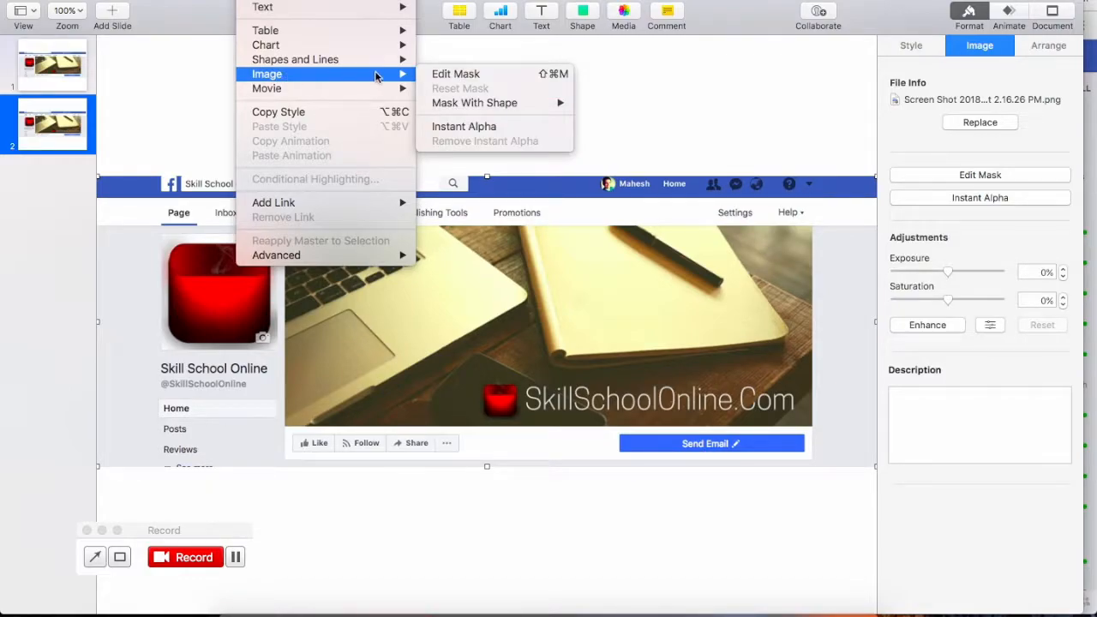
mouse_move(465, 103)
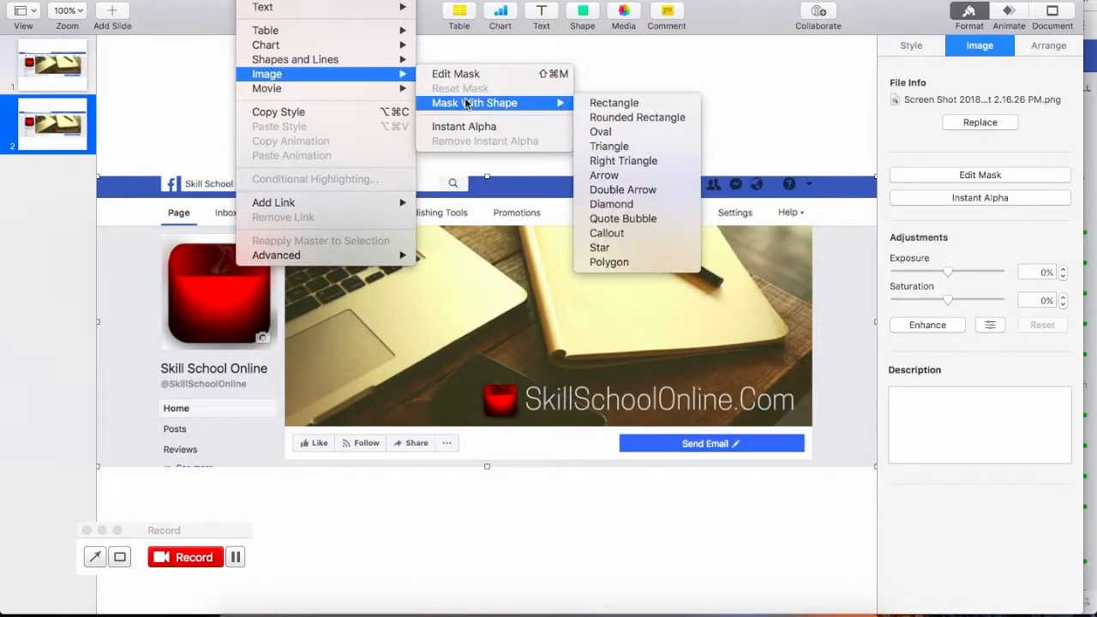
click(618, 104)
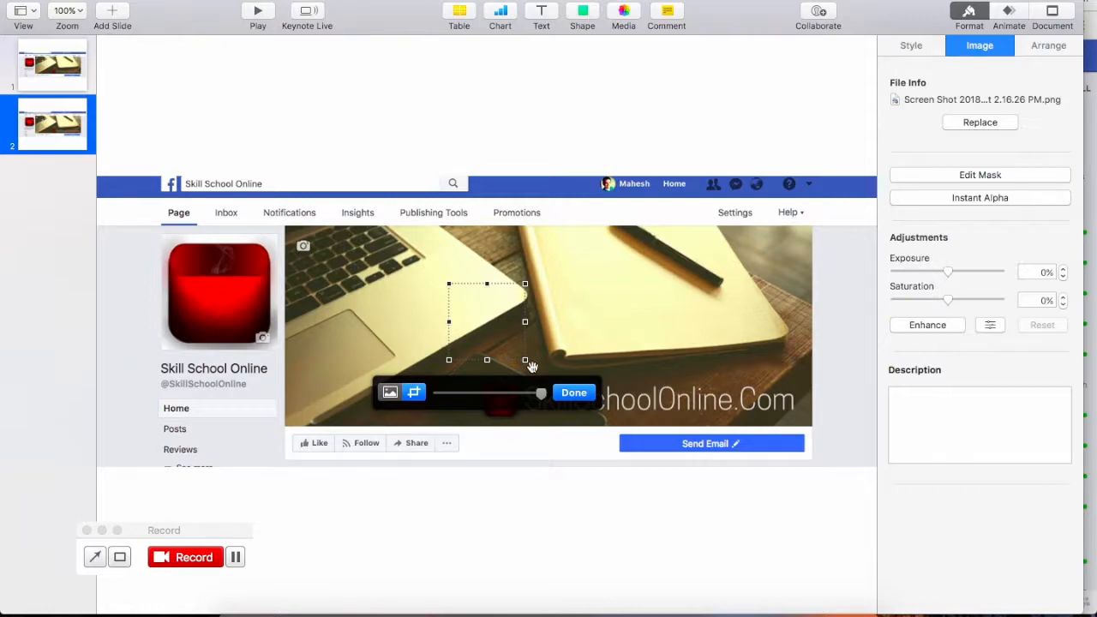
drag(523, 359, 810, 425)
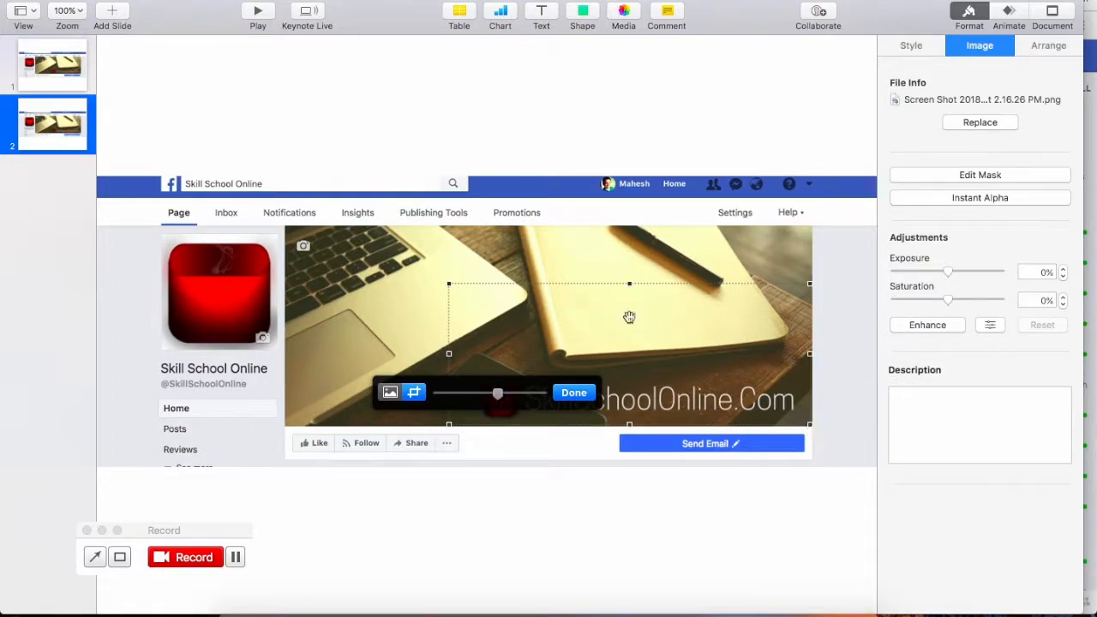
drag(446, 284, 433, 537)
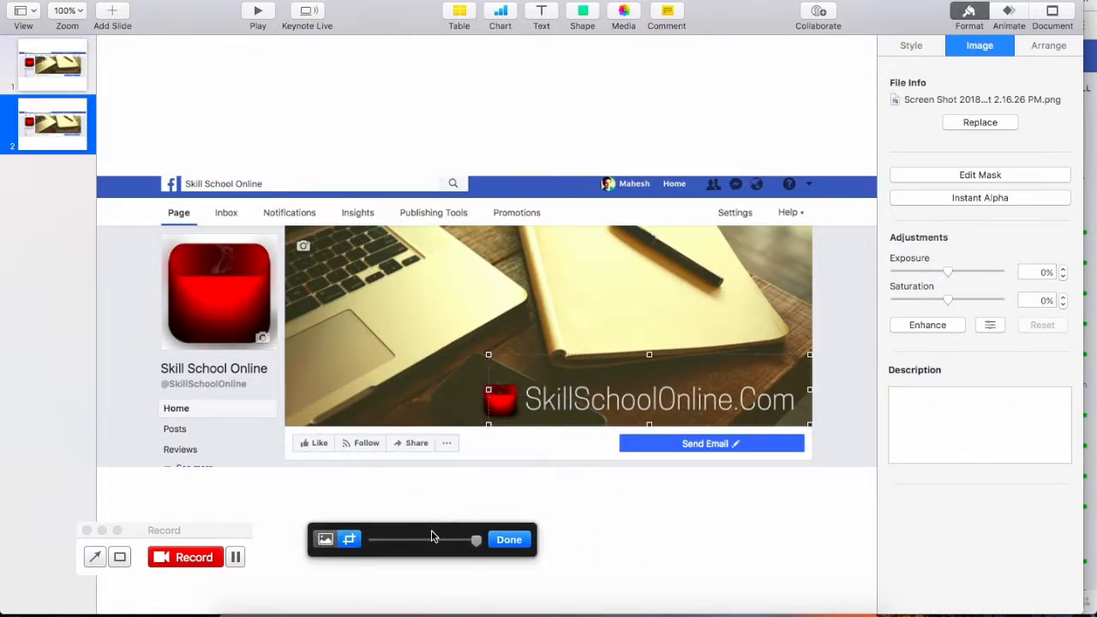
drag(488, 390, 470, 391)
drag(641, 424, 643, 458)
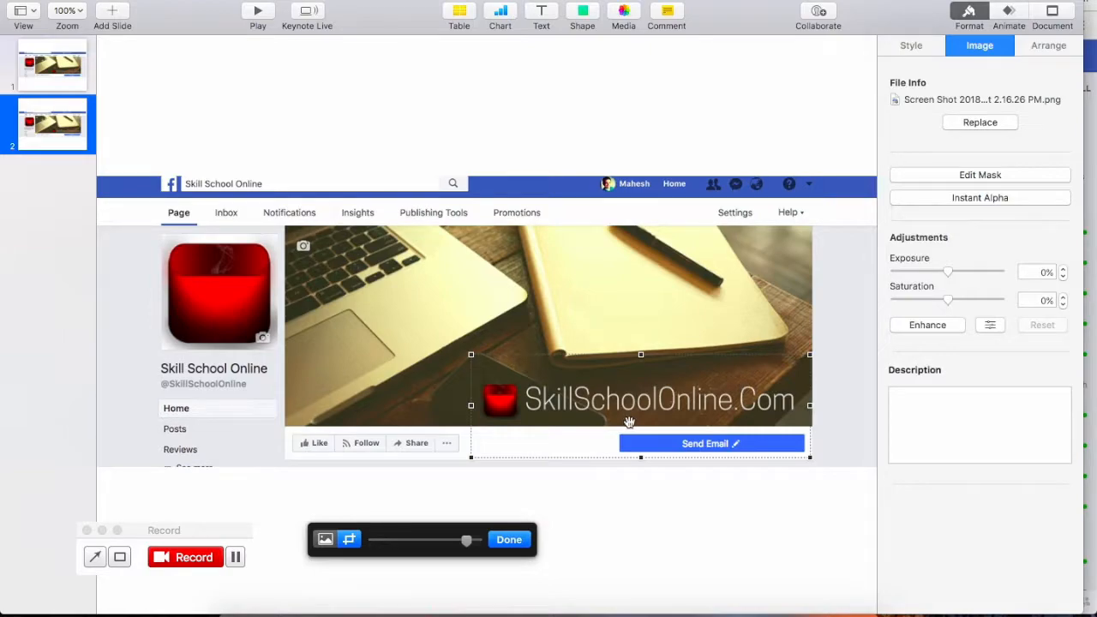
click(512, 542)
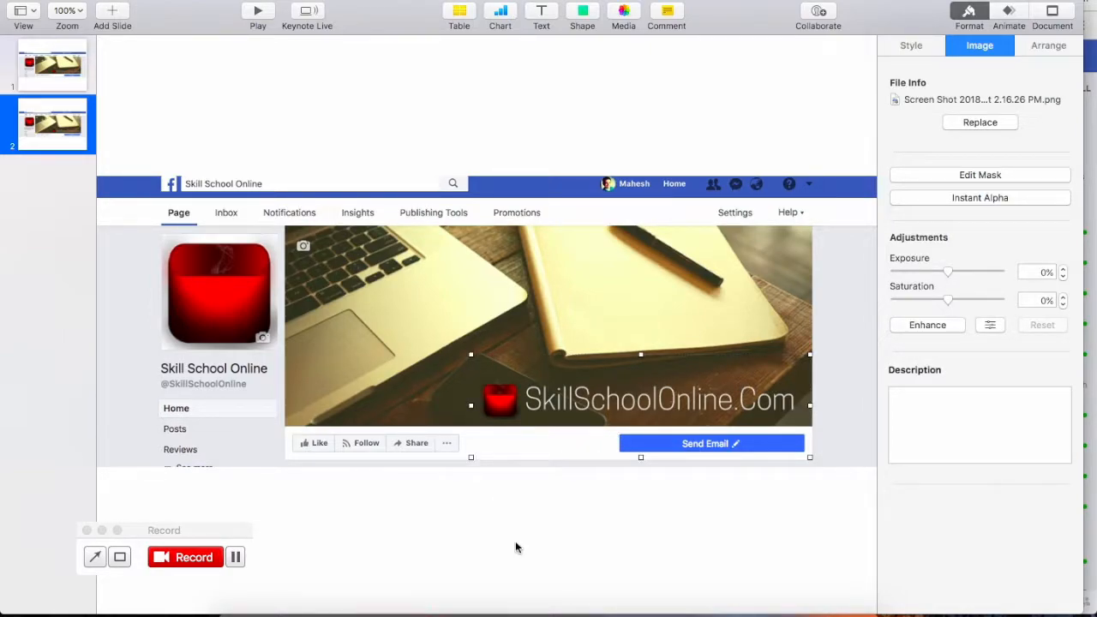
Select the full screenshot and the masked copy alternately on slide 2 to check the extent of each.
click(631, 232)
click(597, 411)
click(668, 263)
click(638, 387)
click(597, 304)
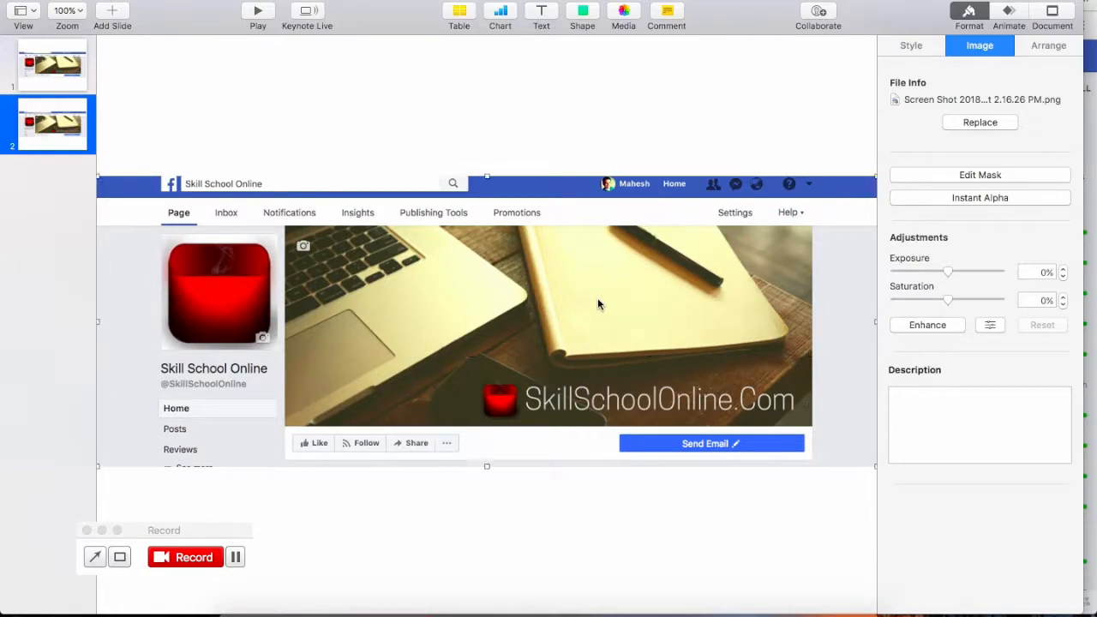
Delete the full screenshot on slide 2 to isolate the masked copy, and undo the deletion.
click(633, 410)
click(635, 303)
key(Delete)
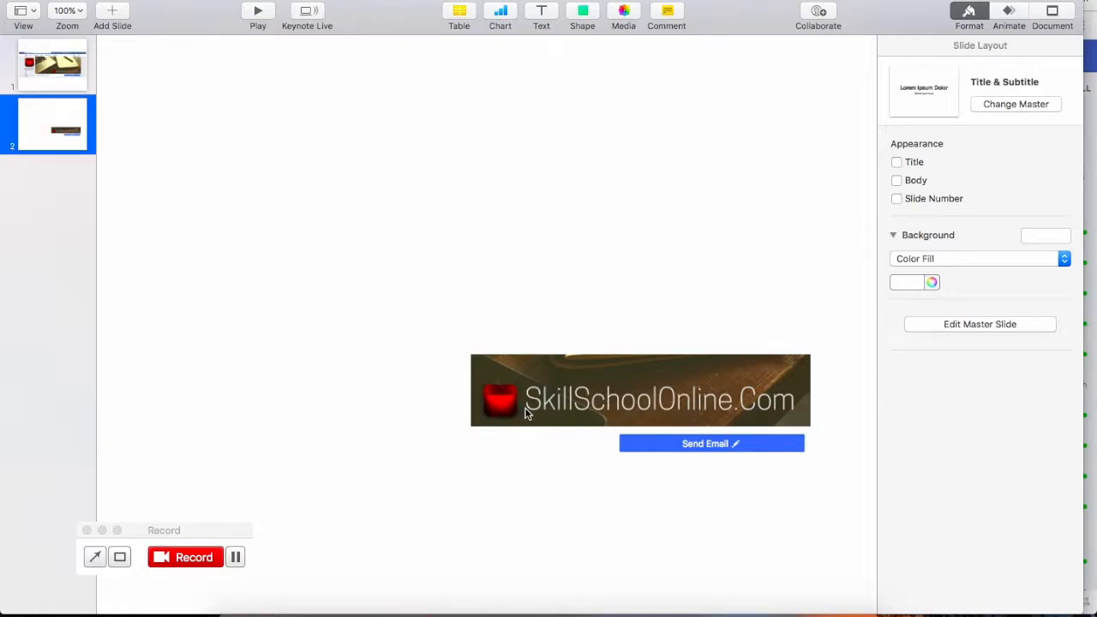
key(super+z)
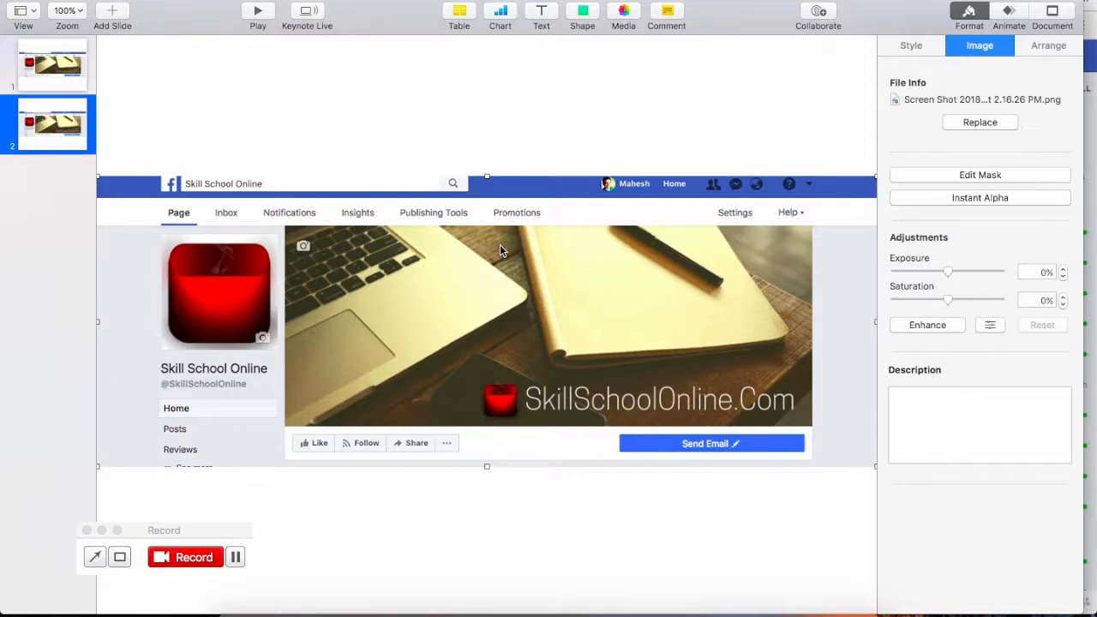
click(471, 308)
click(586, 412)
click(565, 257)
click(171, 0)
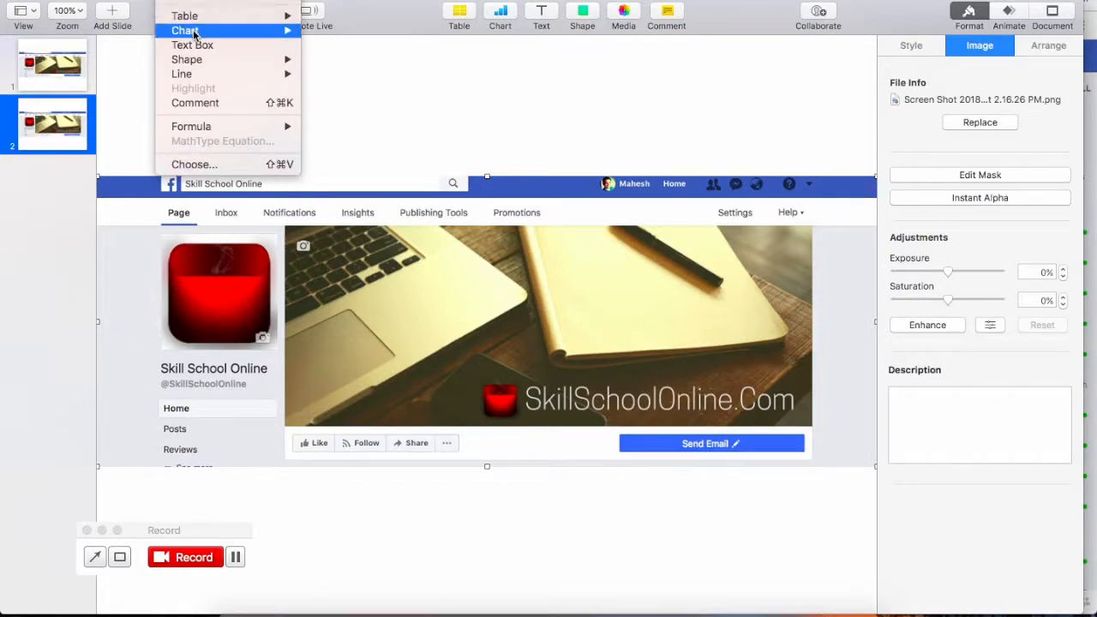
mouse_move(208, 60)
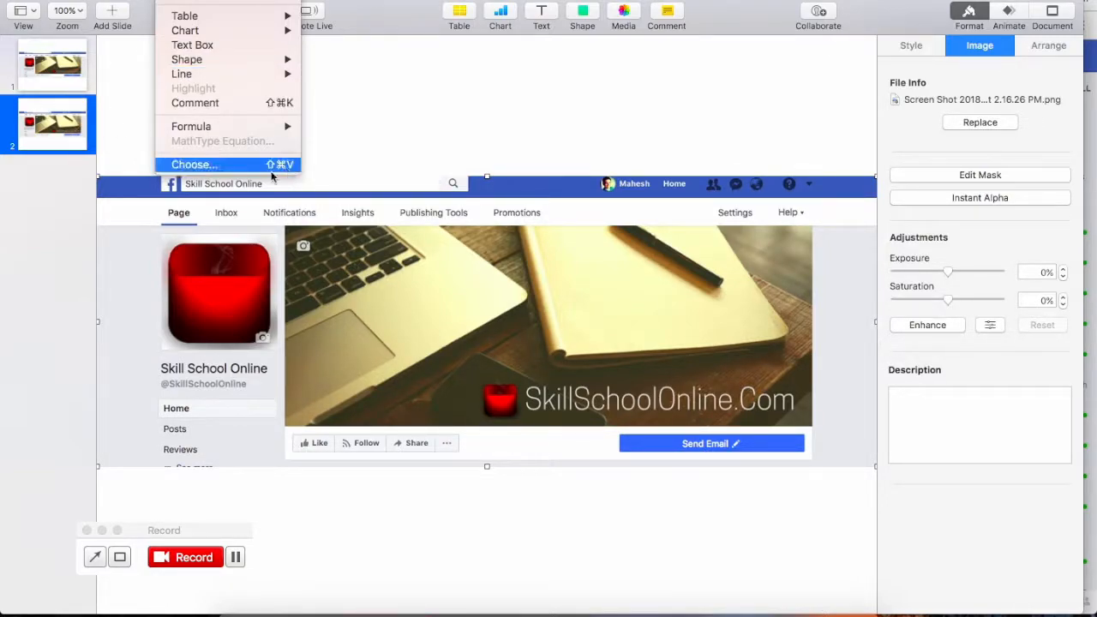
click(51, 137)
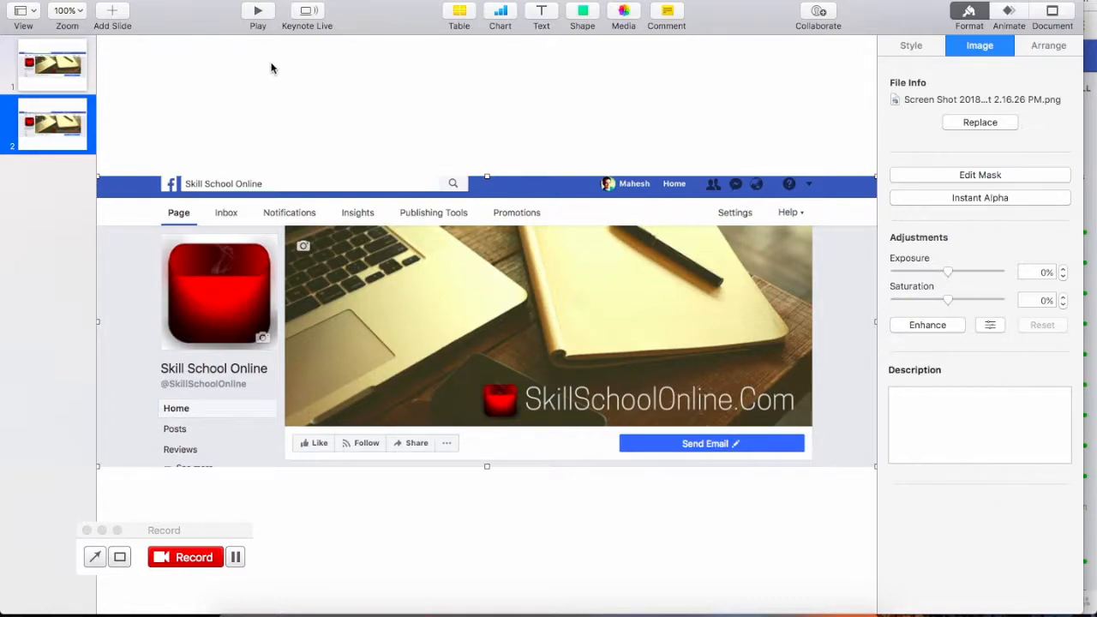
Insert a rectangle shape on slide 2 and stretch it to about 1024 × 382 pt over the whole screenshot.
click(257, 0)
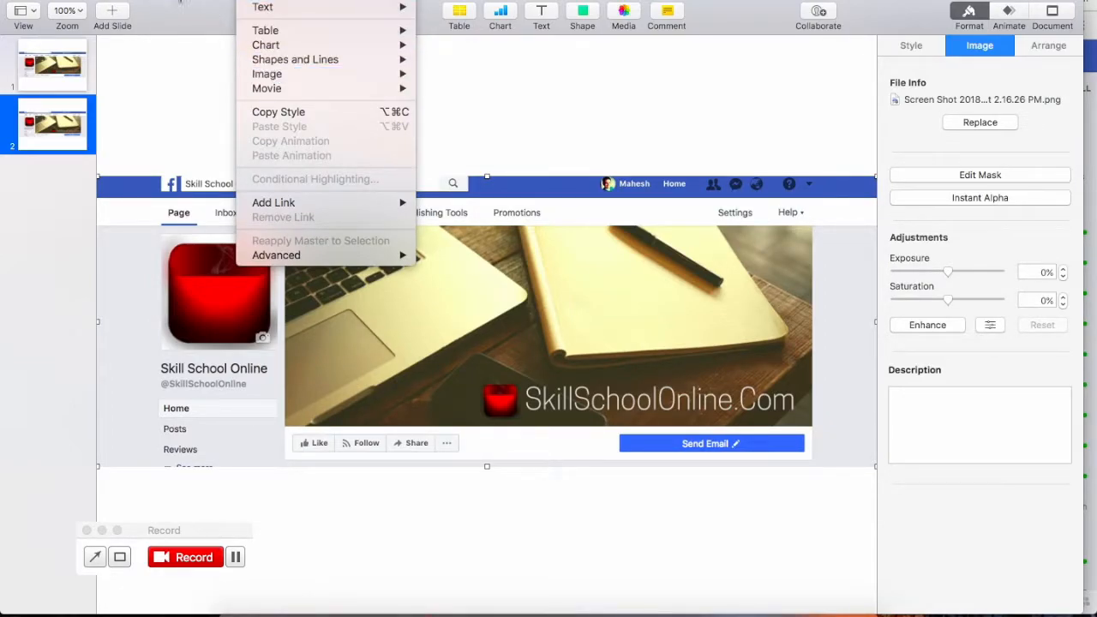
mouse_move(137, 0)
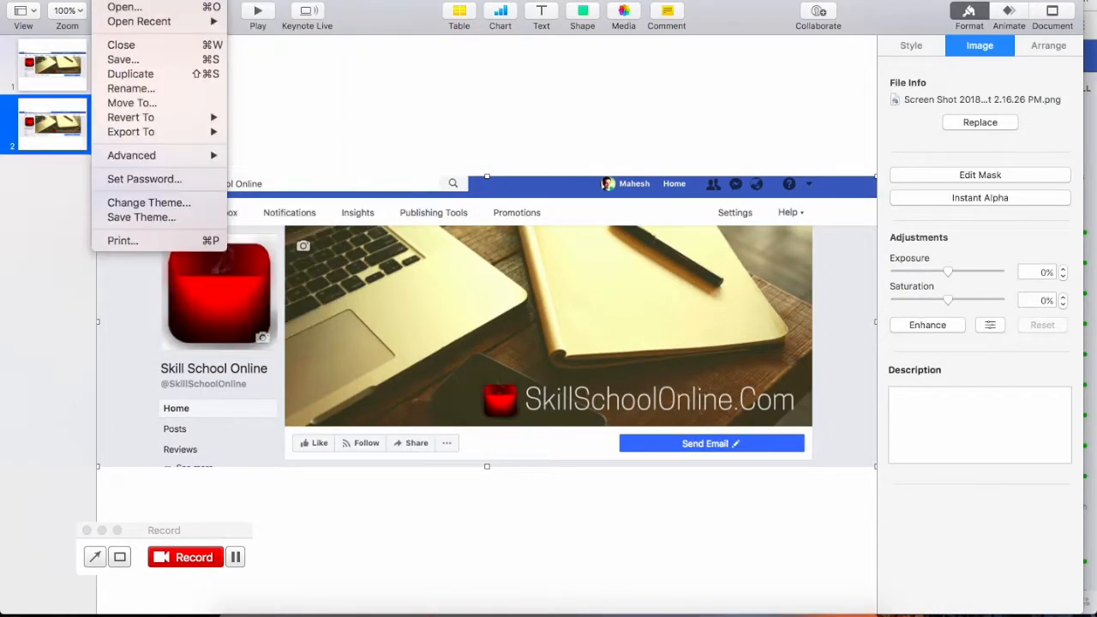
mouse_move(176, 0)
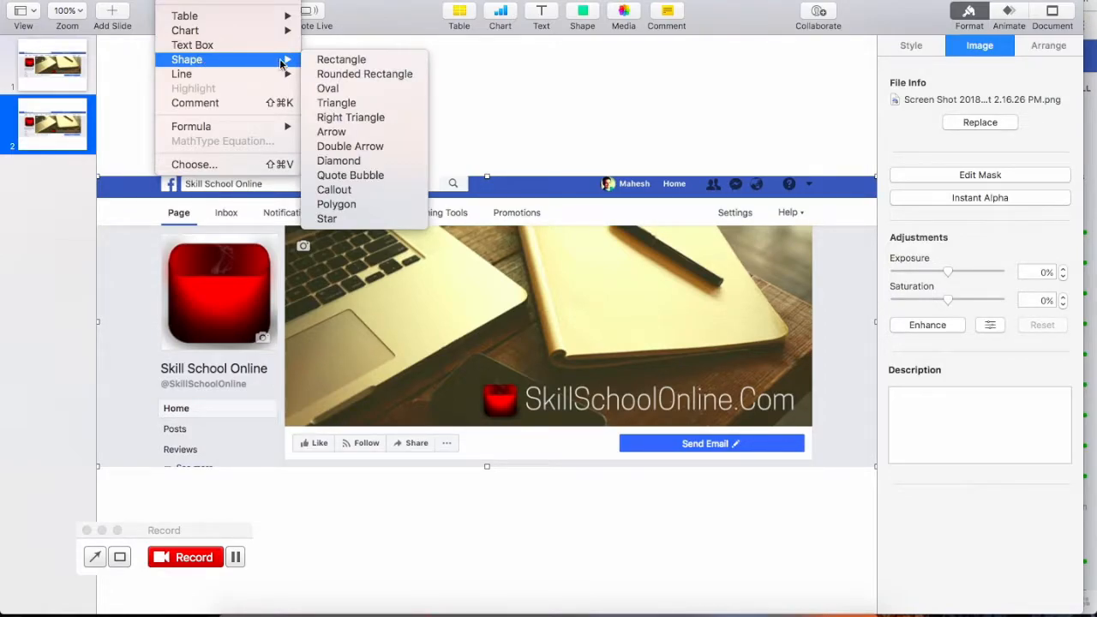
click(325, 67)
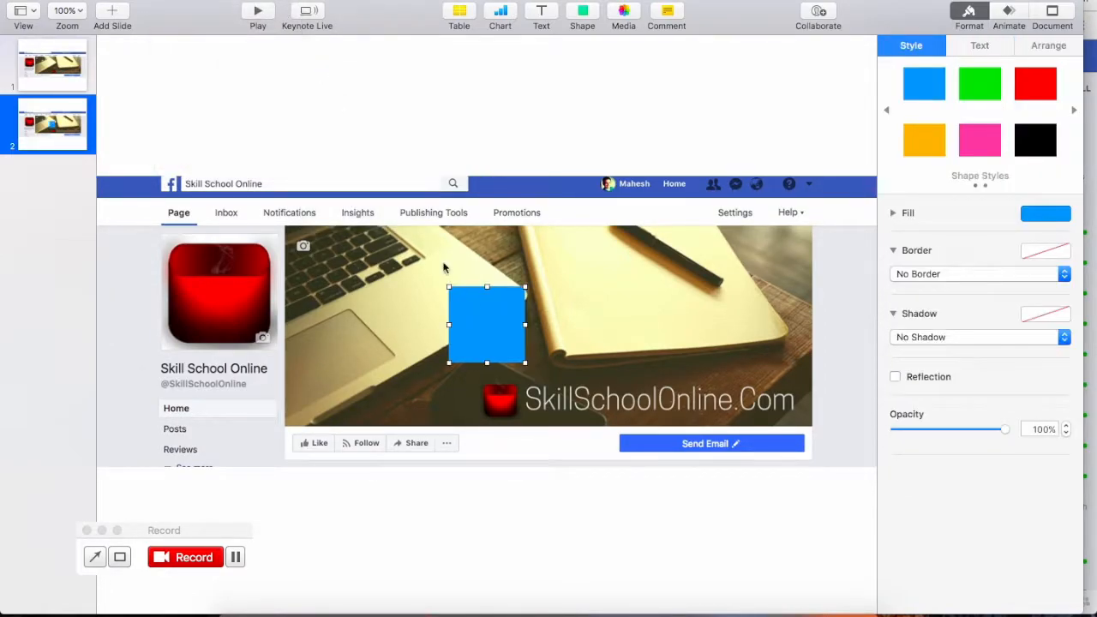
drag(489, 325, 137, 221)
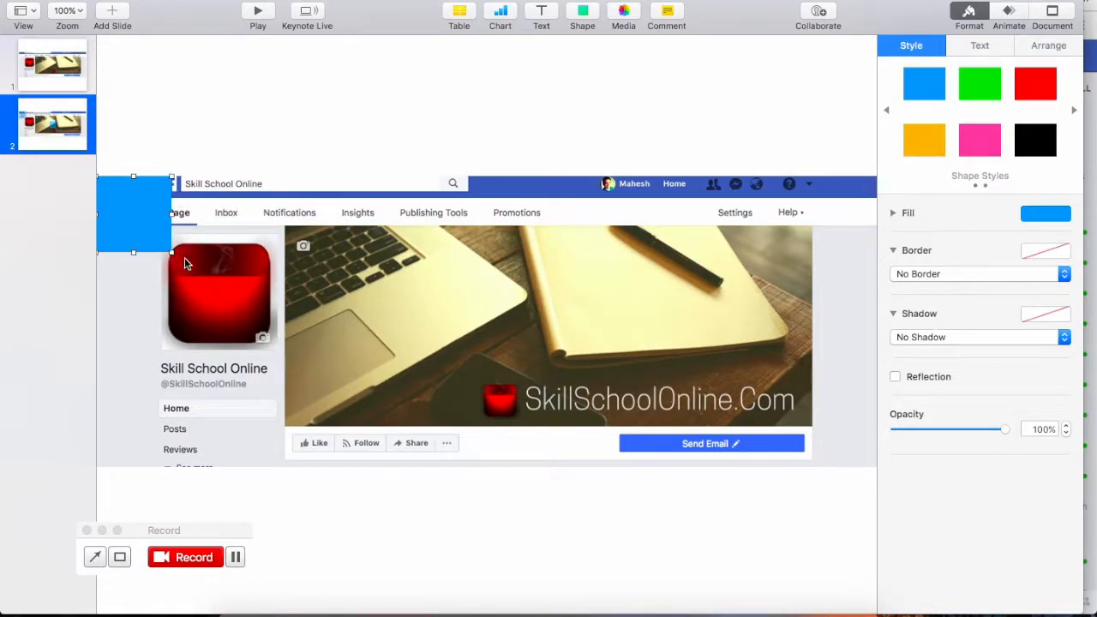
drag(171, 254, 784, 270)
drag(779, 338, 874, 468)
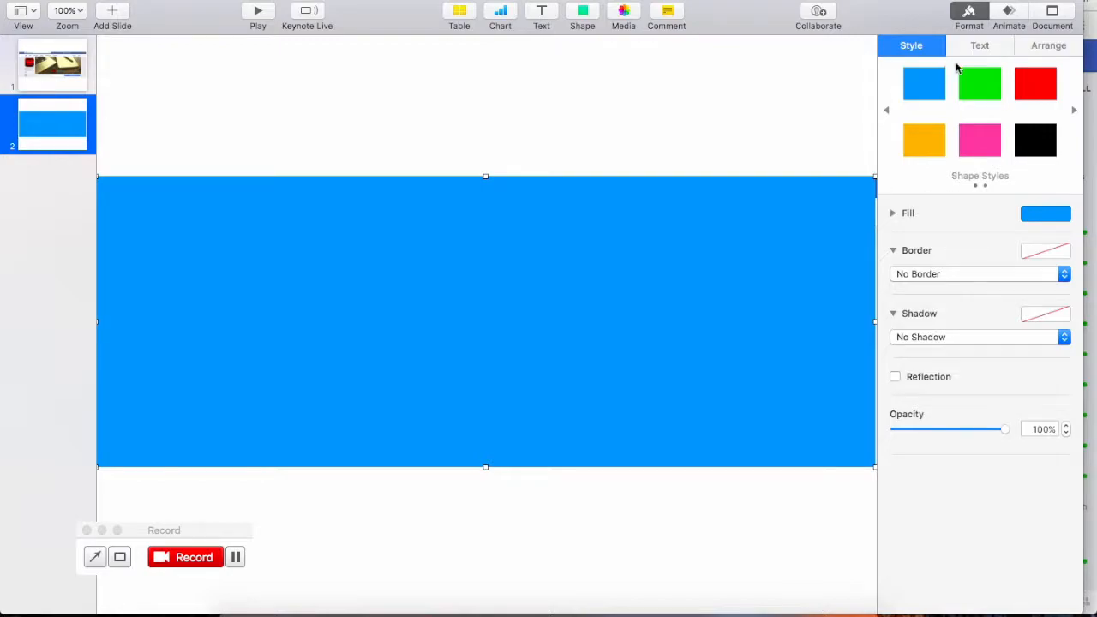
Try the back, front, backward and forward stacking orders for the blue rectangle, leaving it between the full screenshot and the masked copy.
click(968, 13)
click(969, 13)
click(1052, 51)
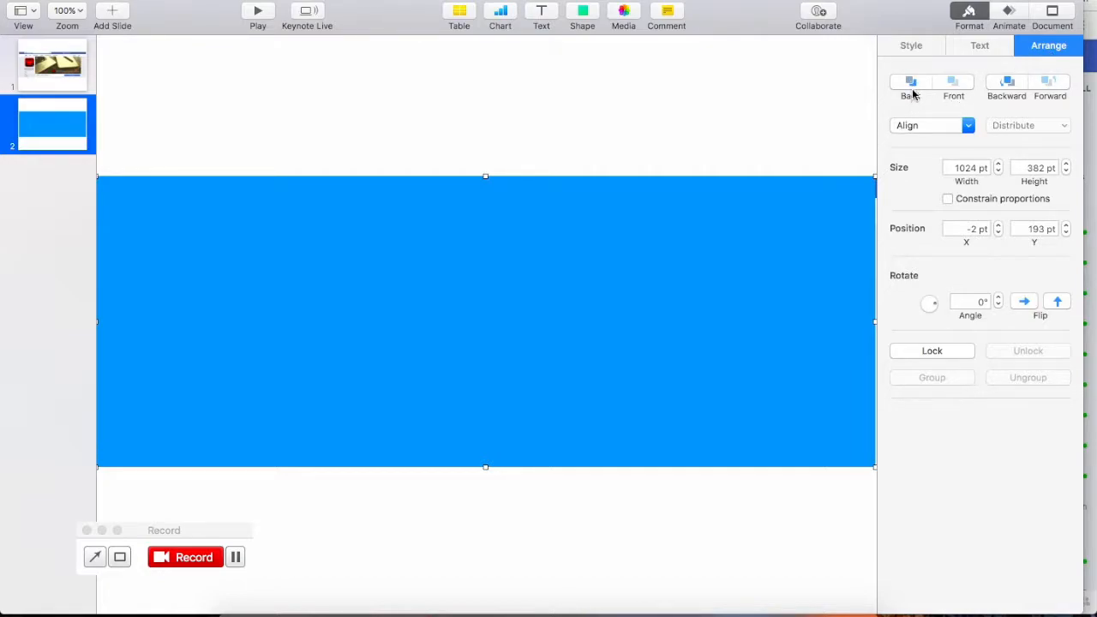
click(910, 82)
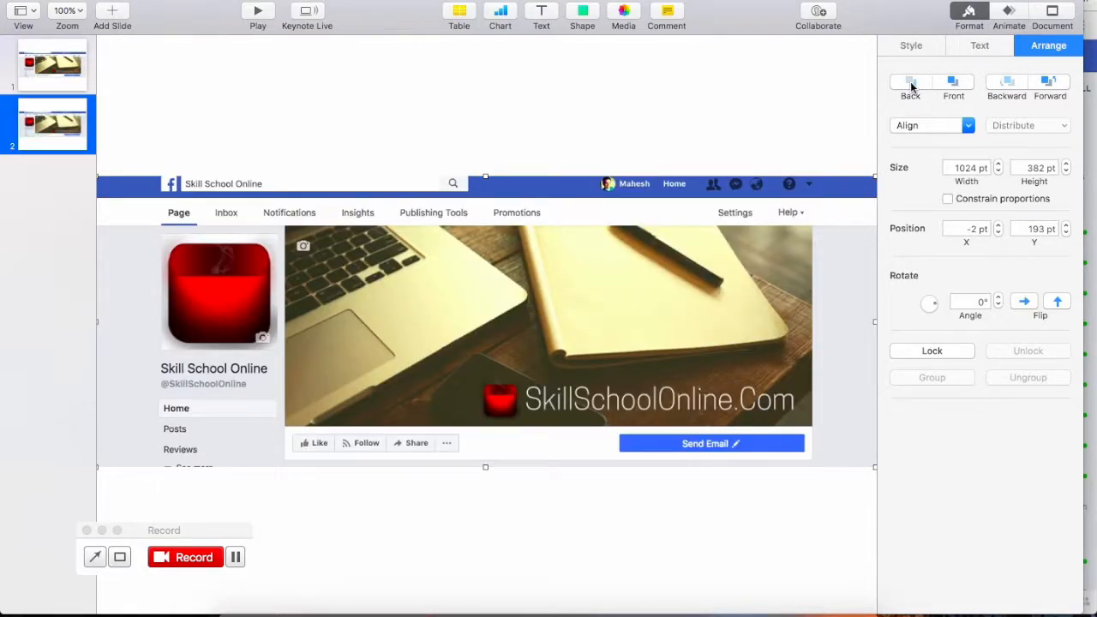
click(956, 85)
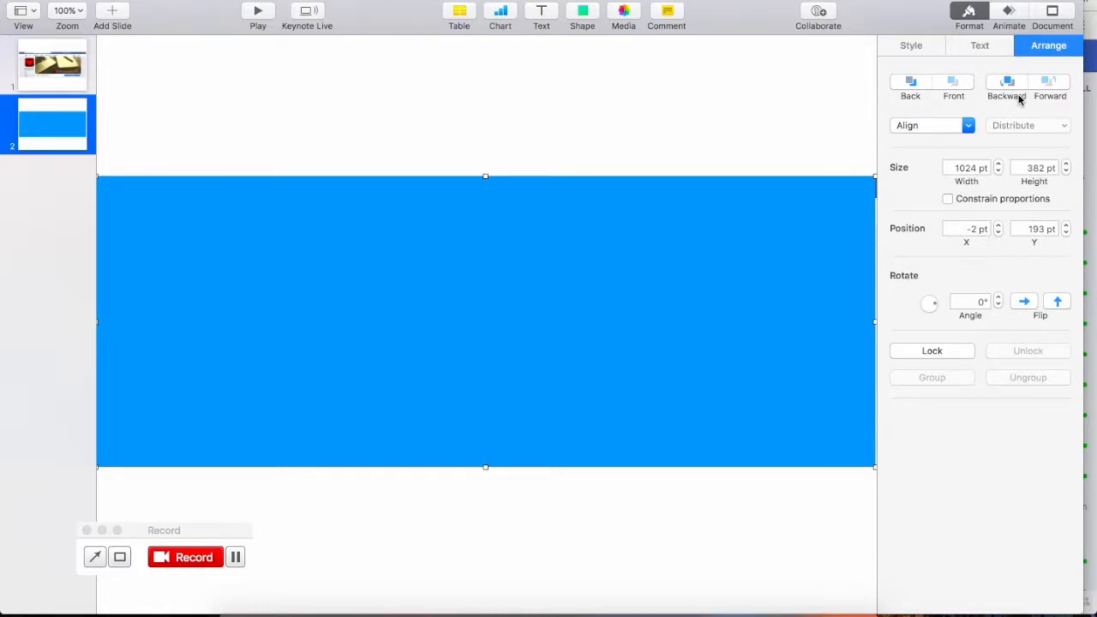
click(1008, 82)
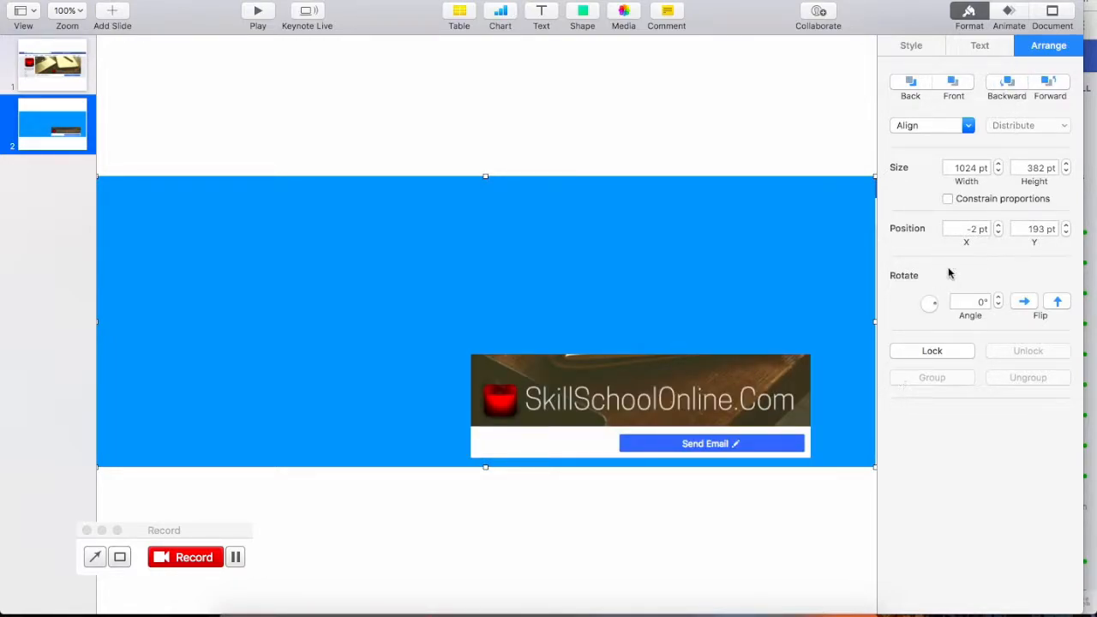
click(1007, 85)
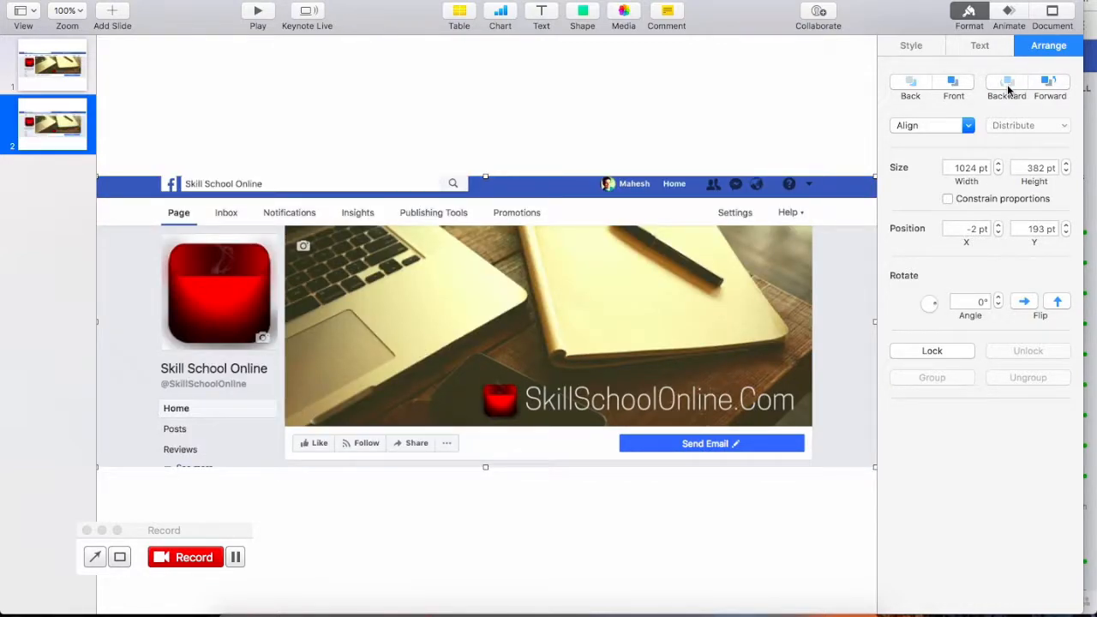
click(1048, 83)
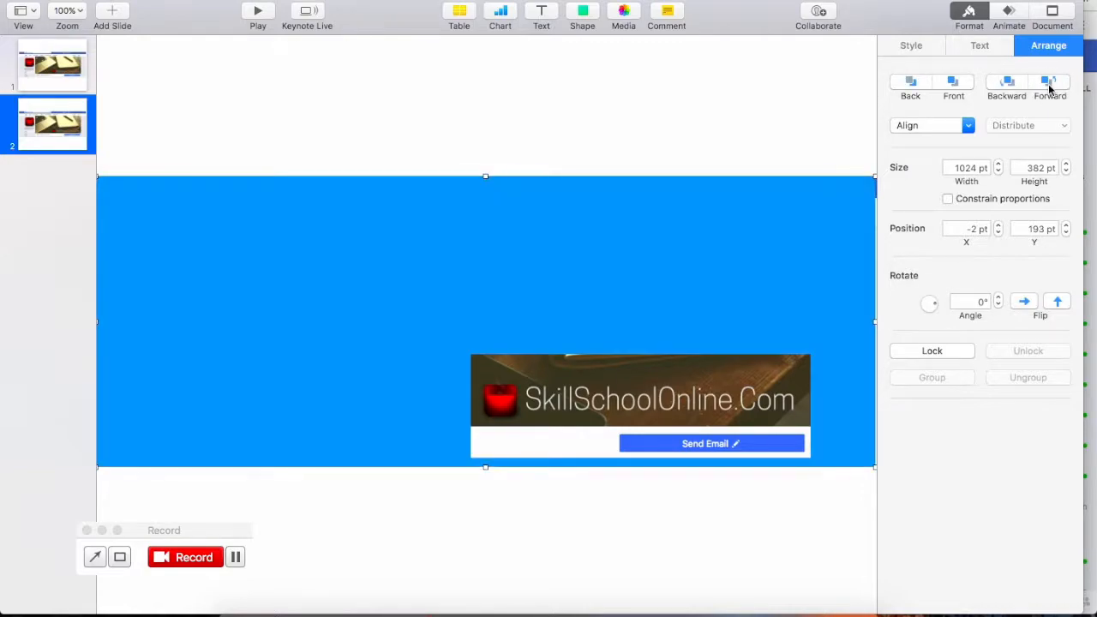
click(1049, 84)
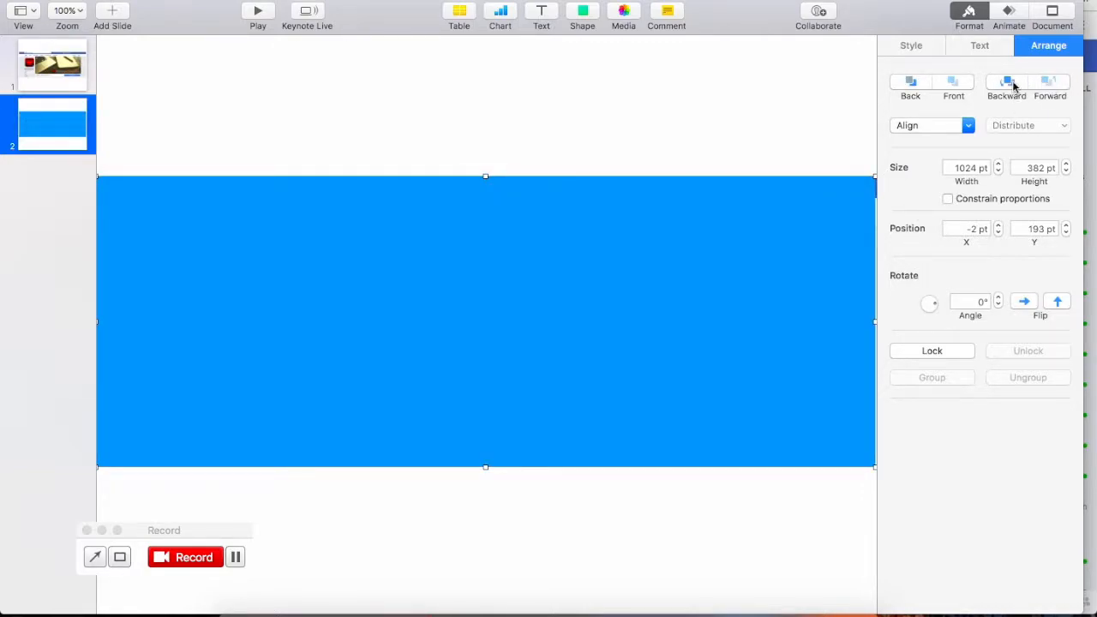
click(1011, 84)
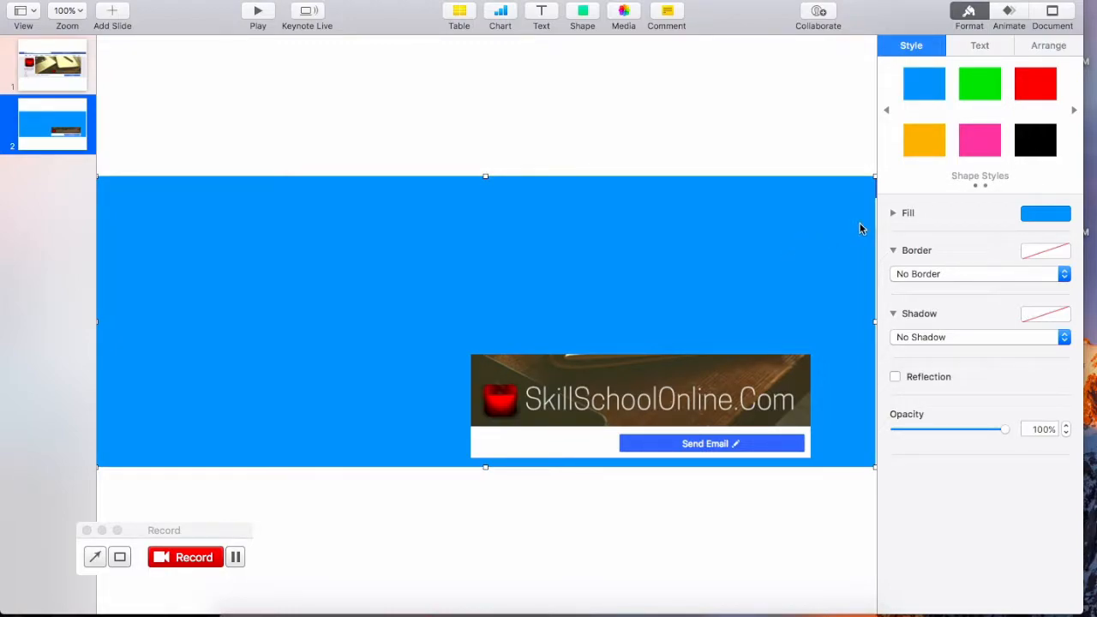
Apply the black shape style to the rectangle.
click(1033, 151)
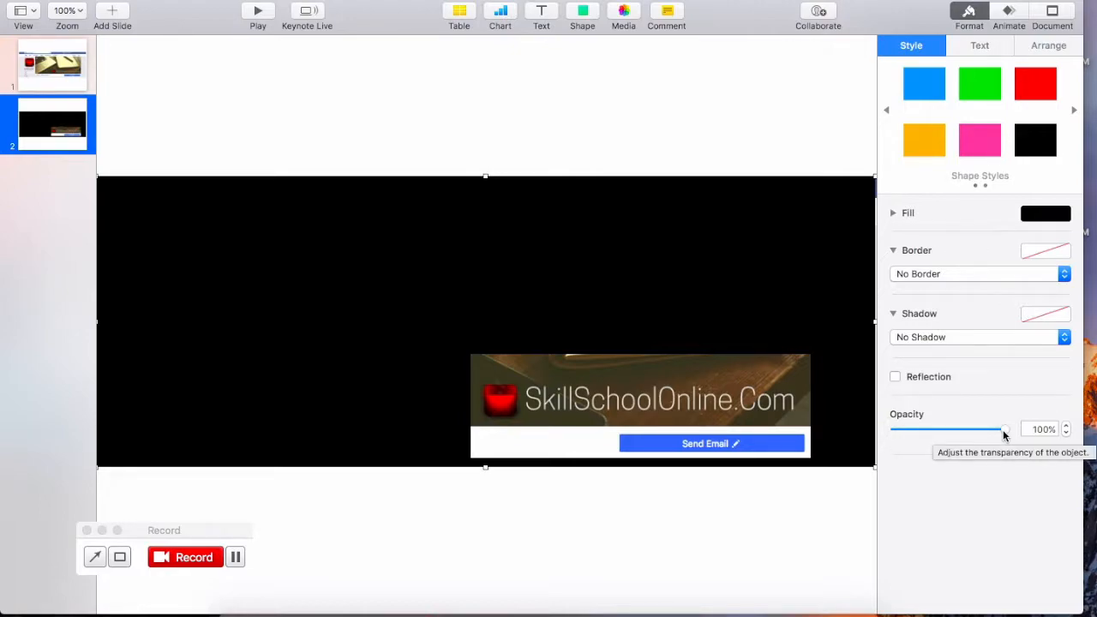
Lower the black rectangle's opacity to 79%.
click(1003, 435)
drag(1003, 435, 979, 436)
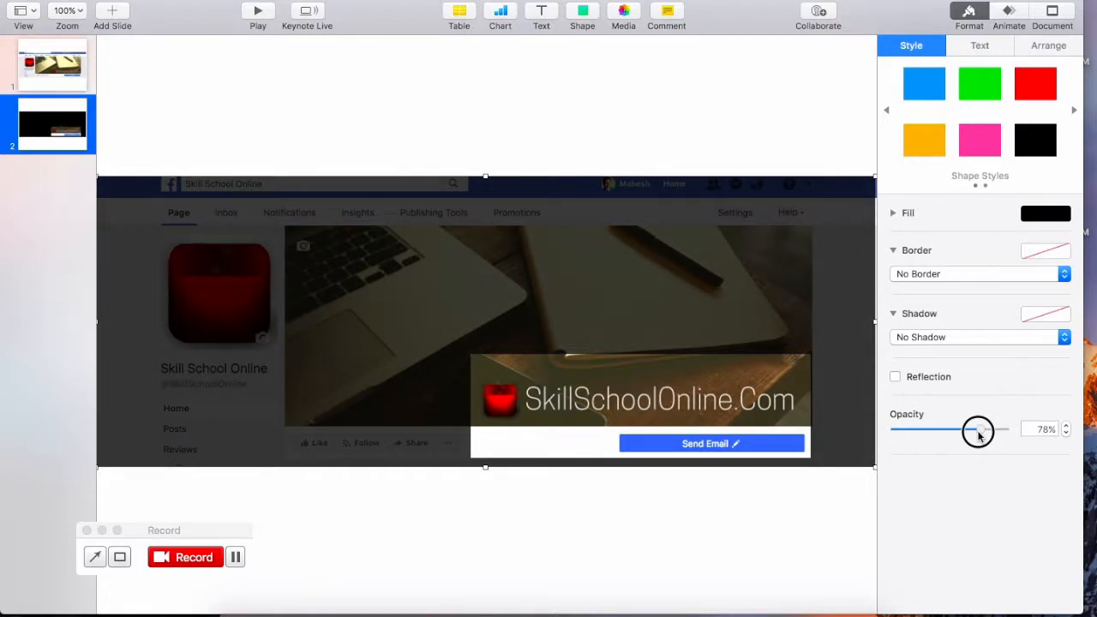
drag(979, 435, 980, 435)
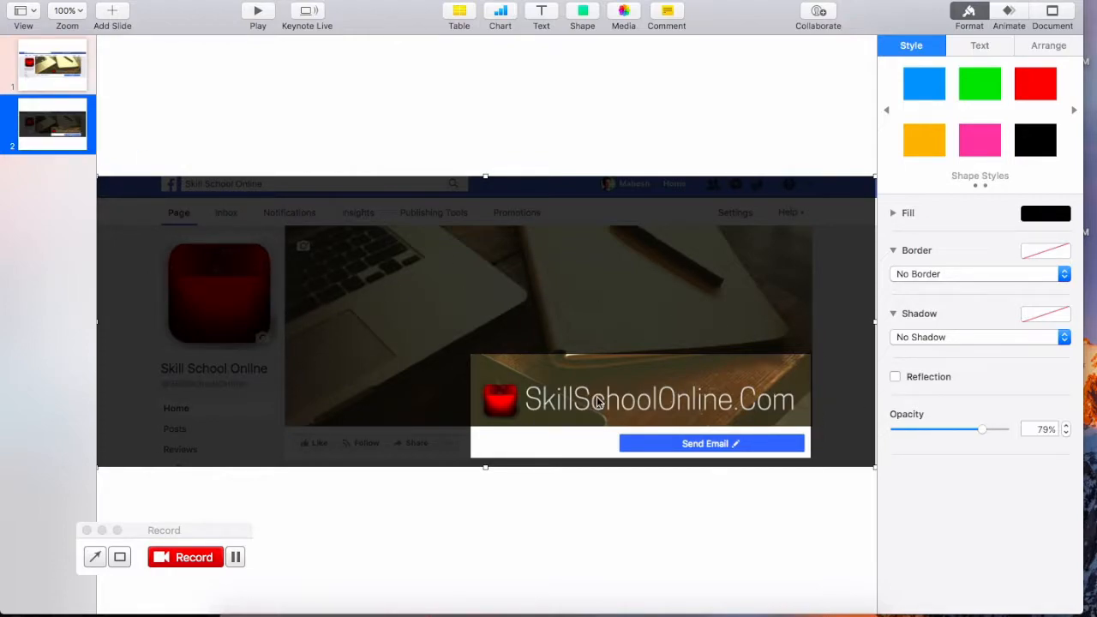
Apply a Picture Frame border to the masked image of the logo and Send Email area.
click(671, 395)
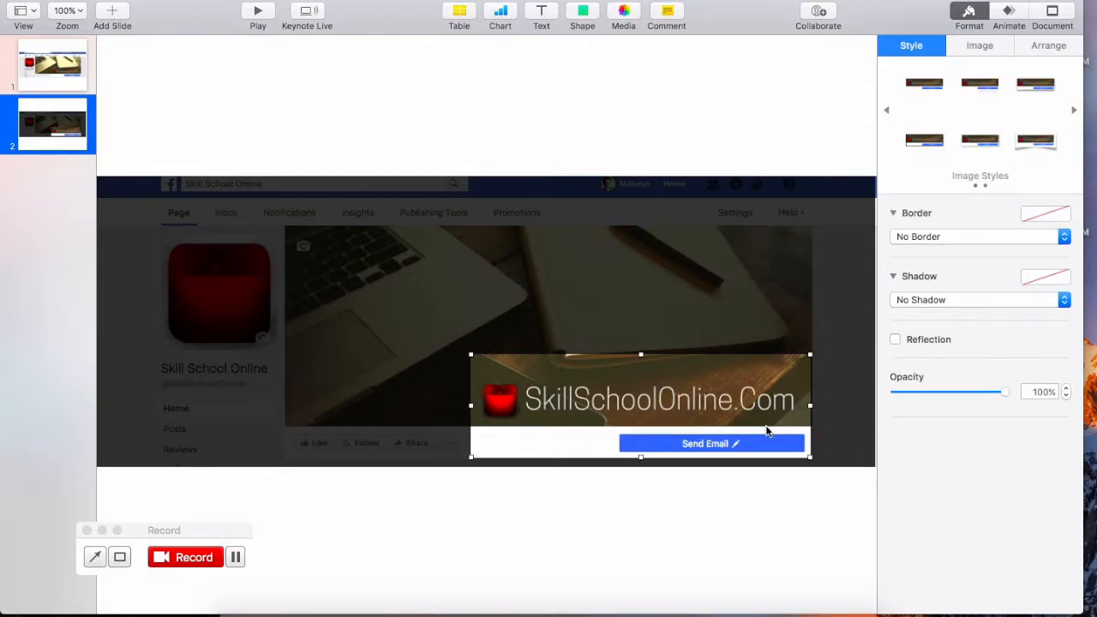
click(1000, 234)
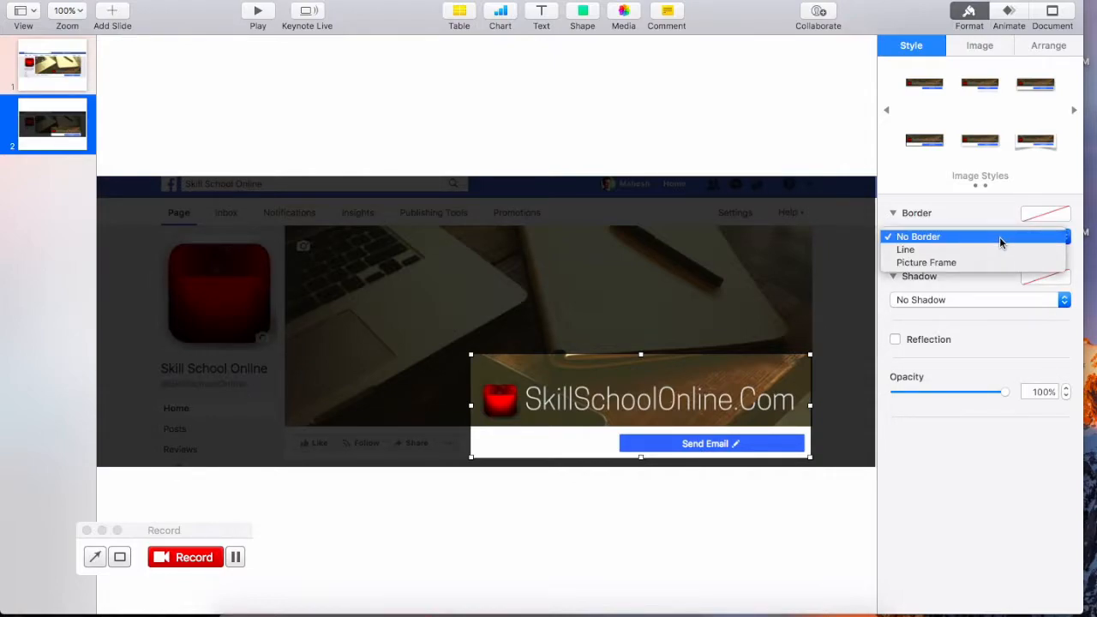
click(998, 237)
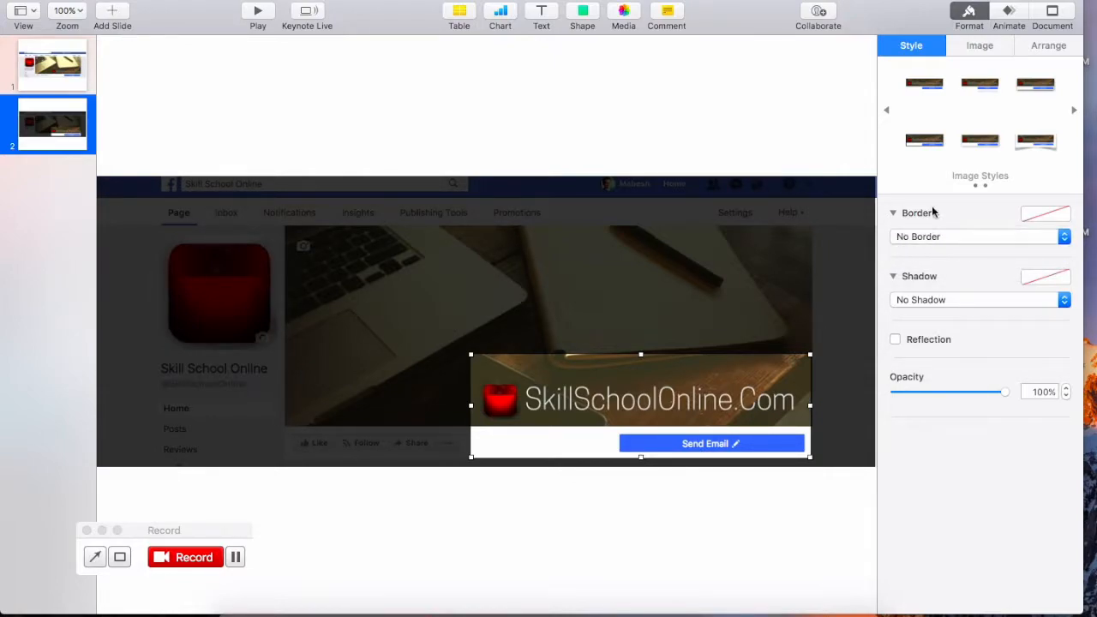
click(712, 387)
click(971, 17)
click(971, 16)
click(908, 237)
click(921, 264)
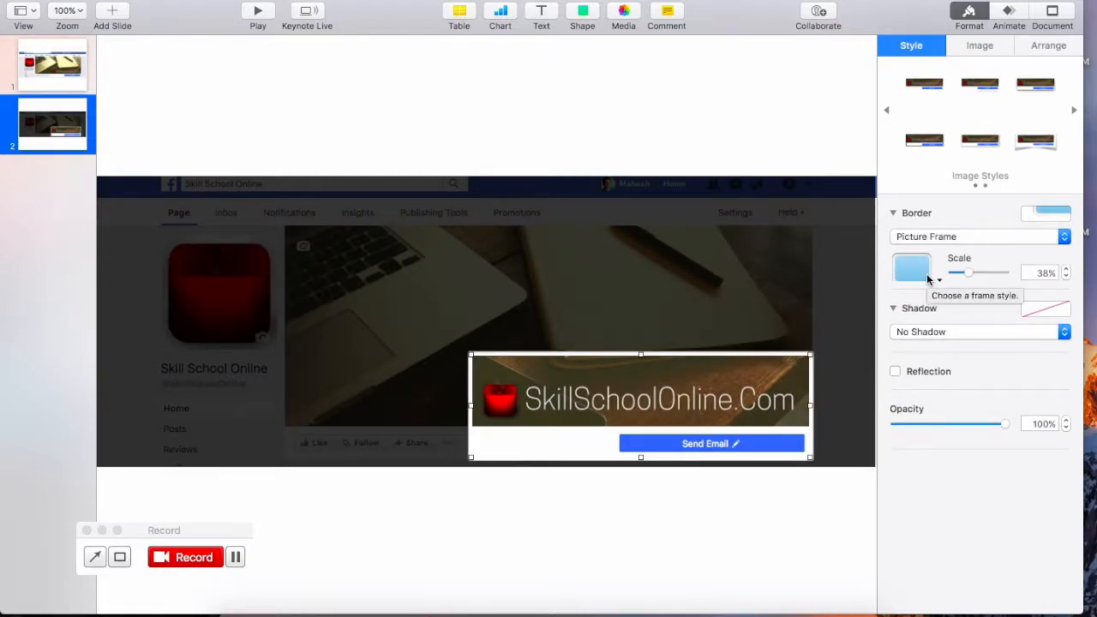
Look through the frame styles without changing the style, and set the border's scale to 29% after trying 100%.
click(926, 279)
click(926, 274)
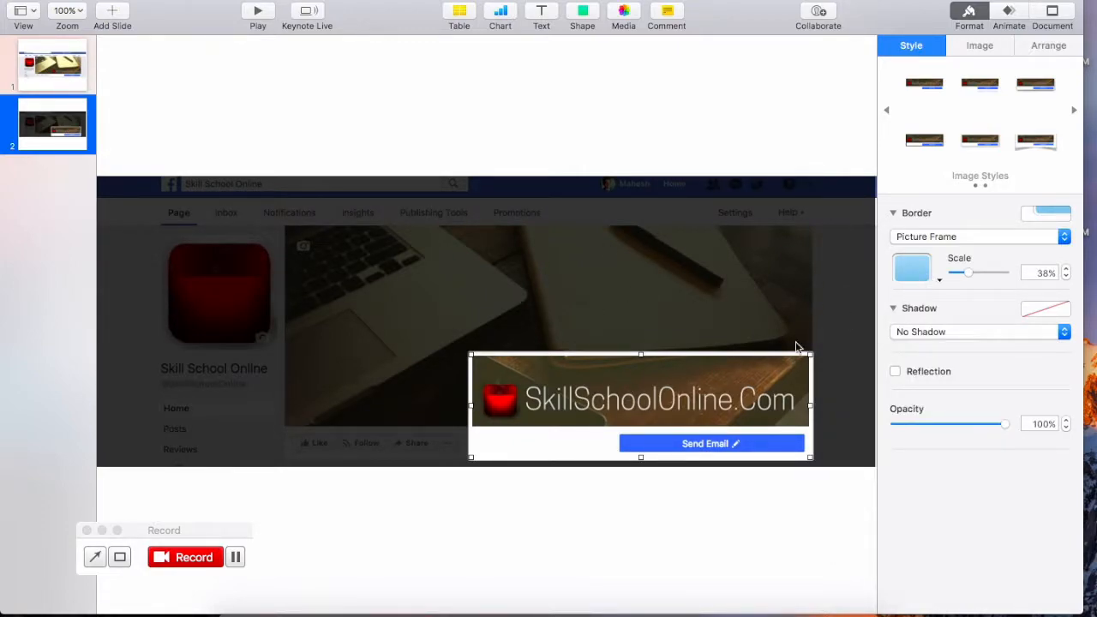
click(913, 265)
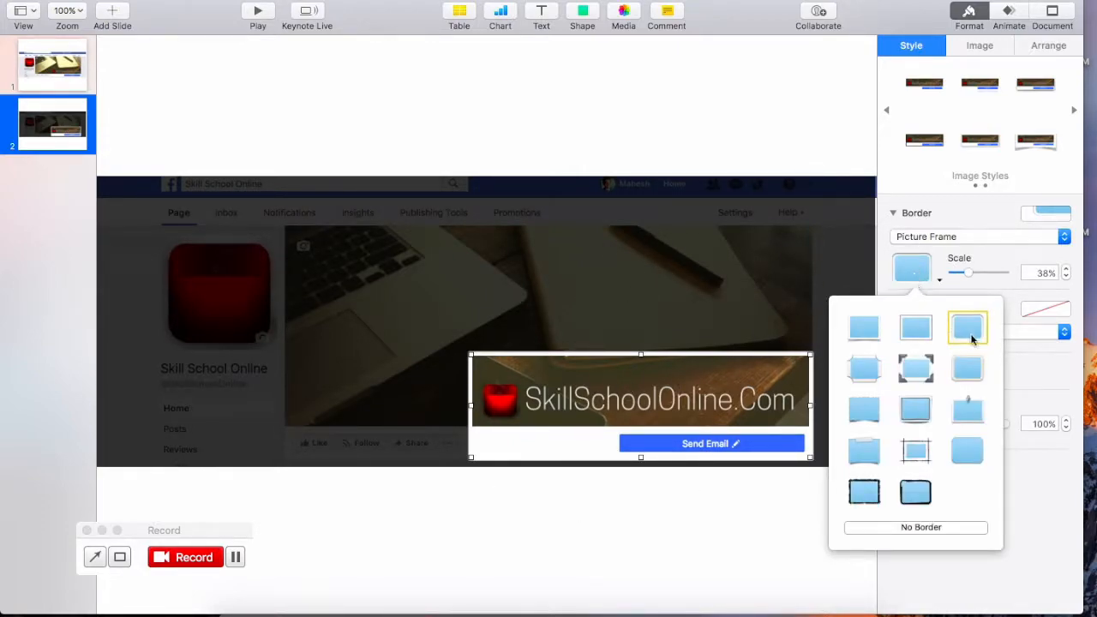
click(928, 274)
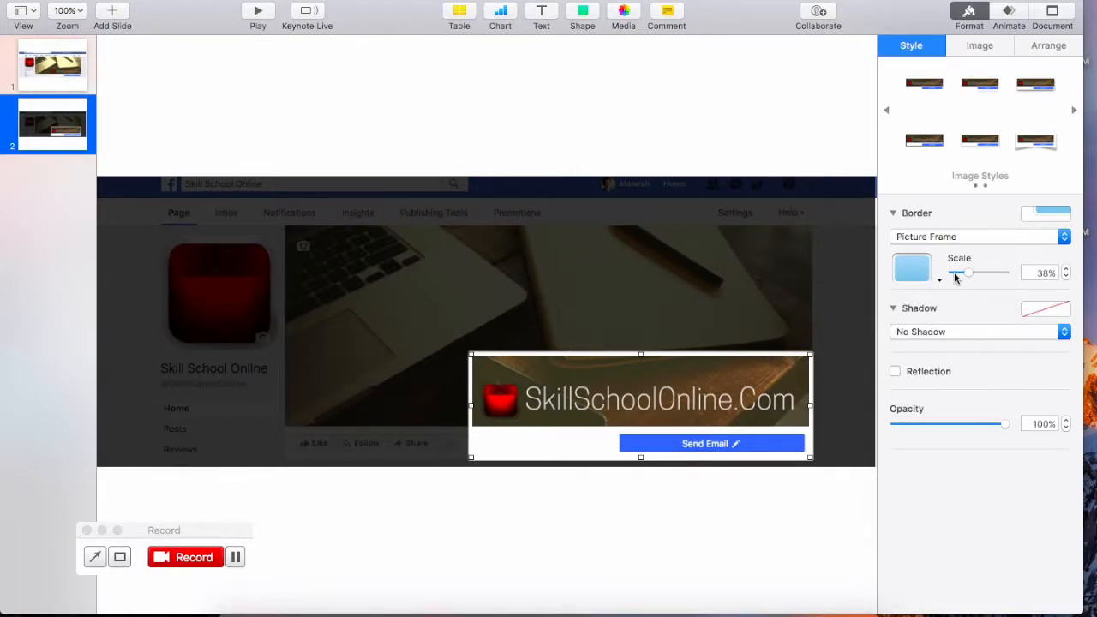
drag(965, 273, 1013, 279)
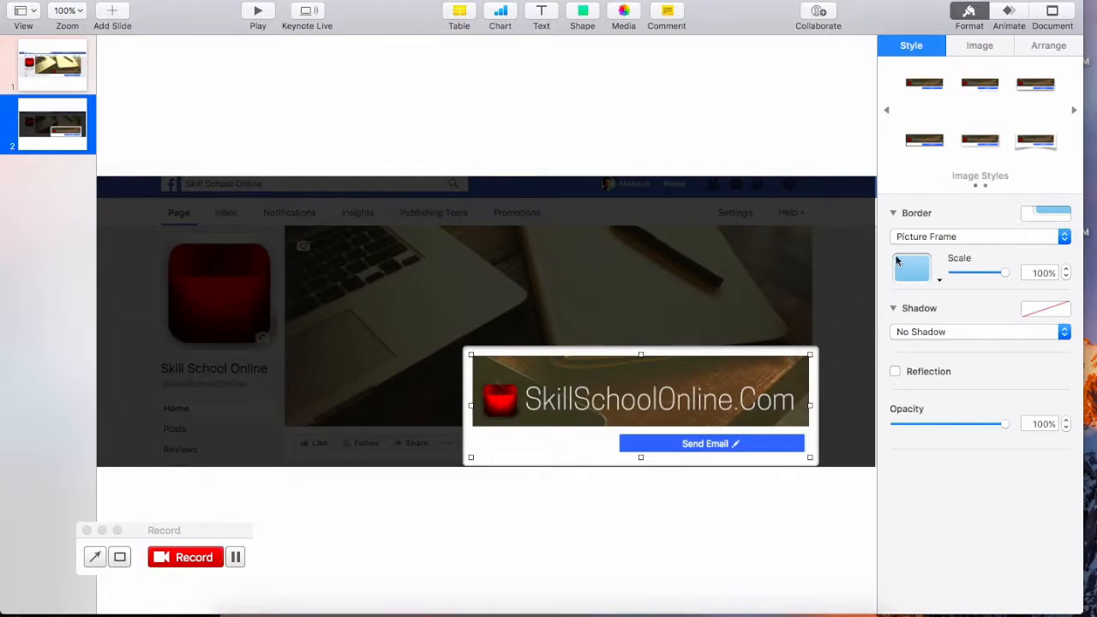
drag(1003, 274, 961, 273)
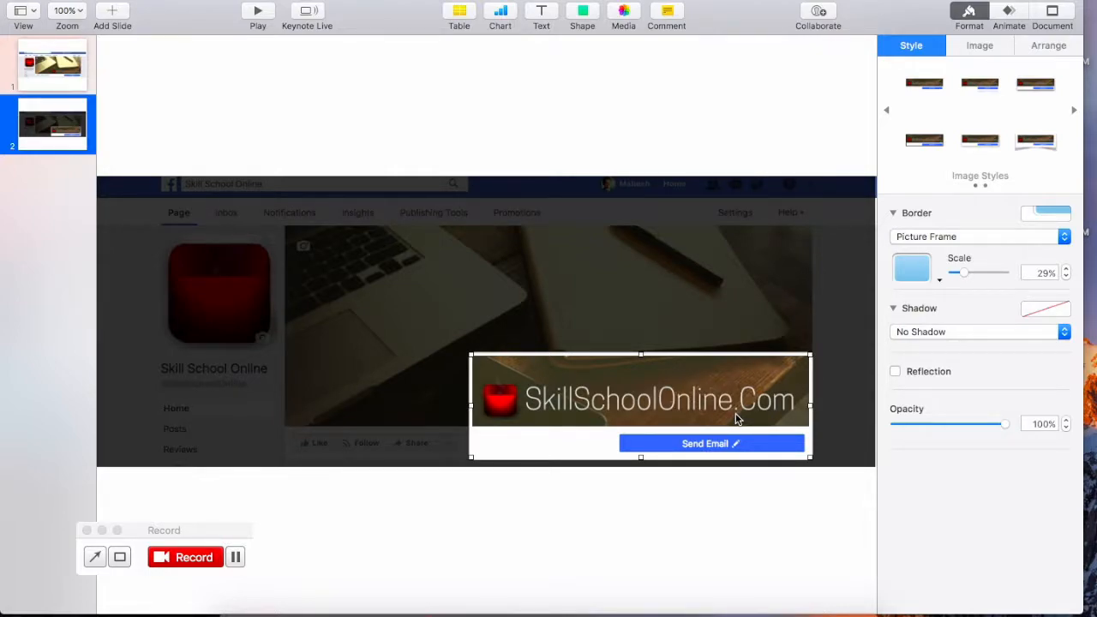
Set the black rectangle's opacity to 75% and deselect it.
click(655, 280)
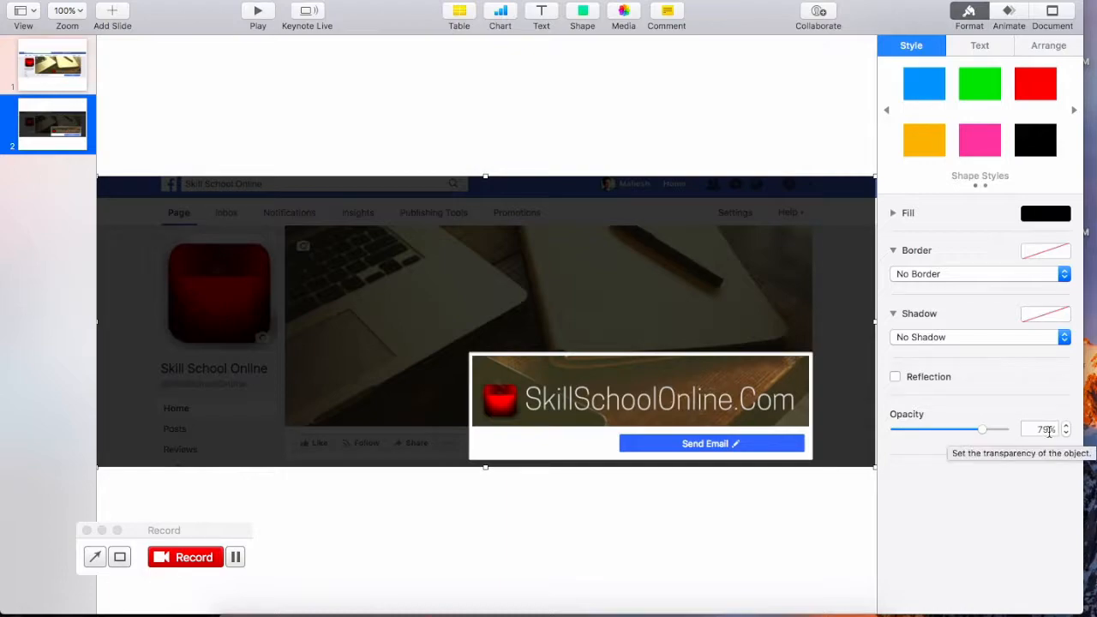
mouse_move(982, 430)
mouse_down()
mouse_move(926, 435)
mouse_move(977, 429)
mouse_up()
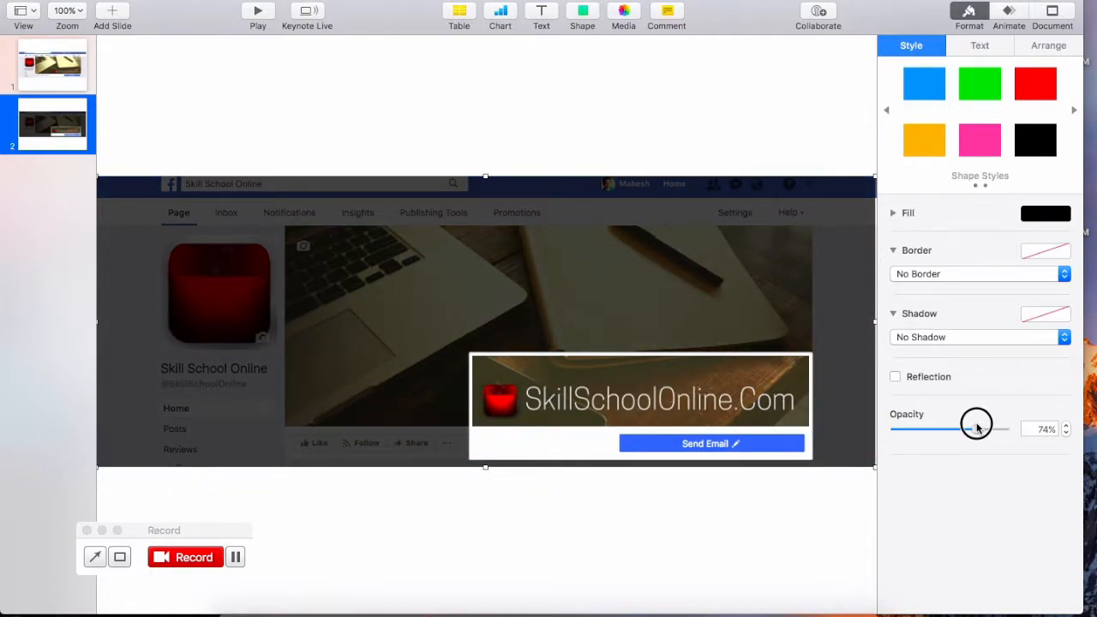
drag(976, 427, 979, 428)
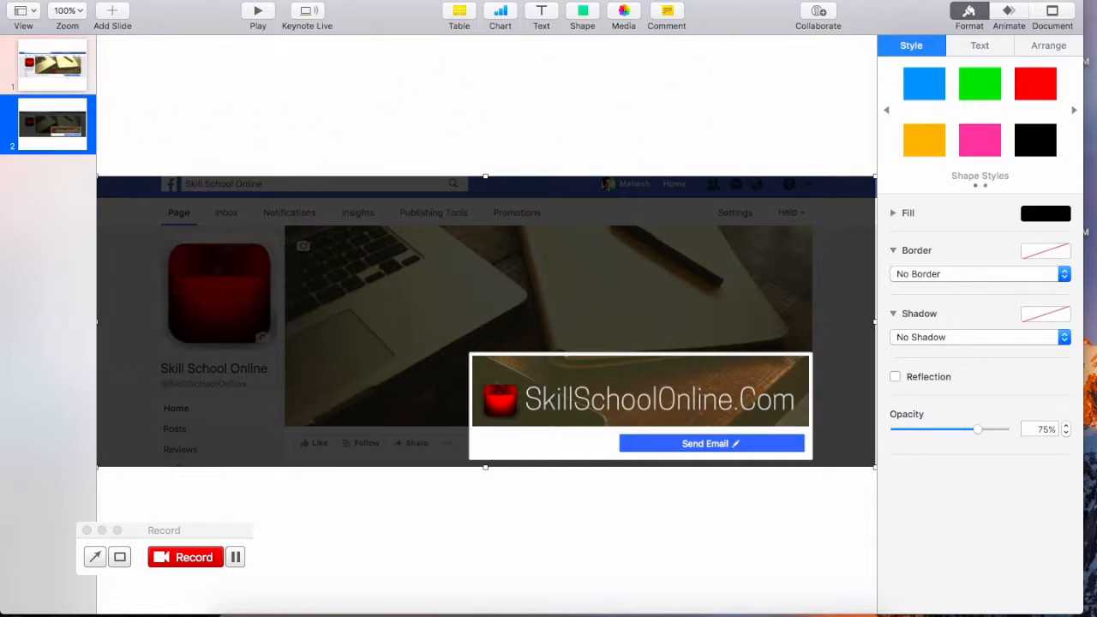
click(686, 1)
click(677, 8)
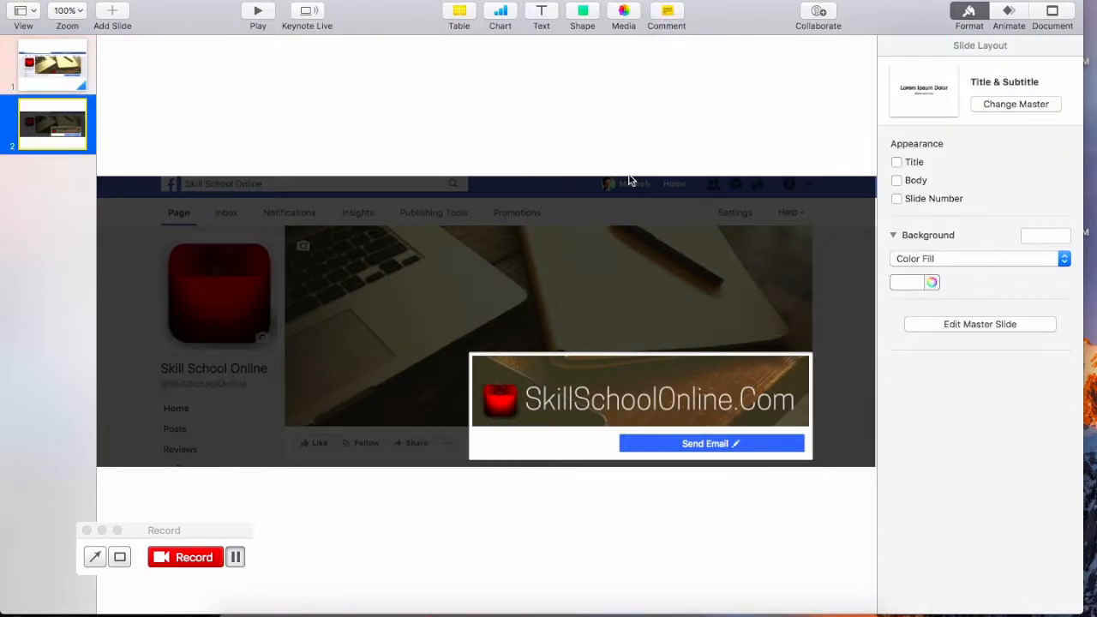
Switch back and forth between slides 1 and 2 to compare the plain and darkened versions, ending on slide 1.
click(69, 67)
click(72, 127)
click(67, 70)
click(61, 120)
click(63, 72)
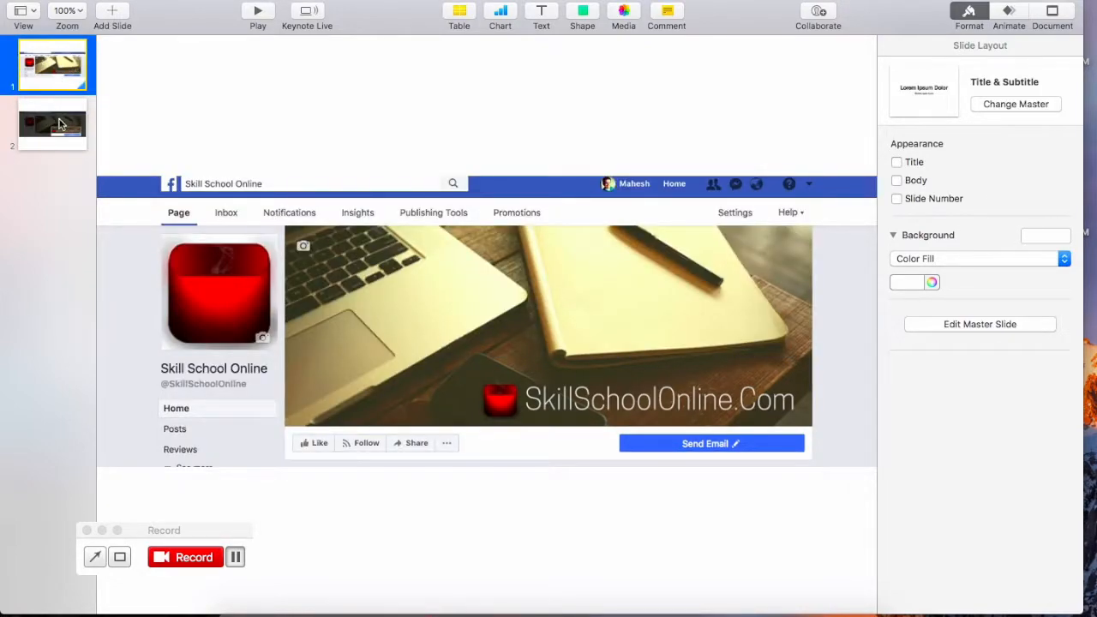
click(60, 113)
click(60, 75)
Look at the document settings and show the transition settings of slide 1.
click(968, 14)
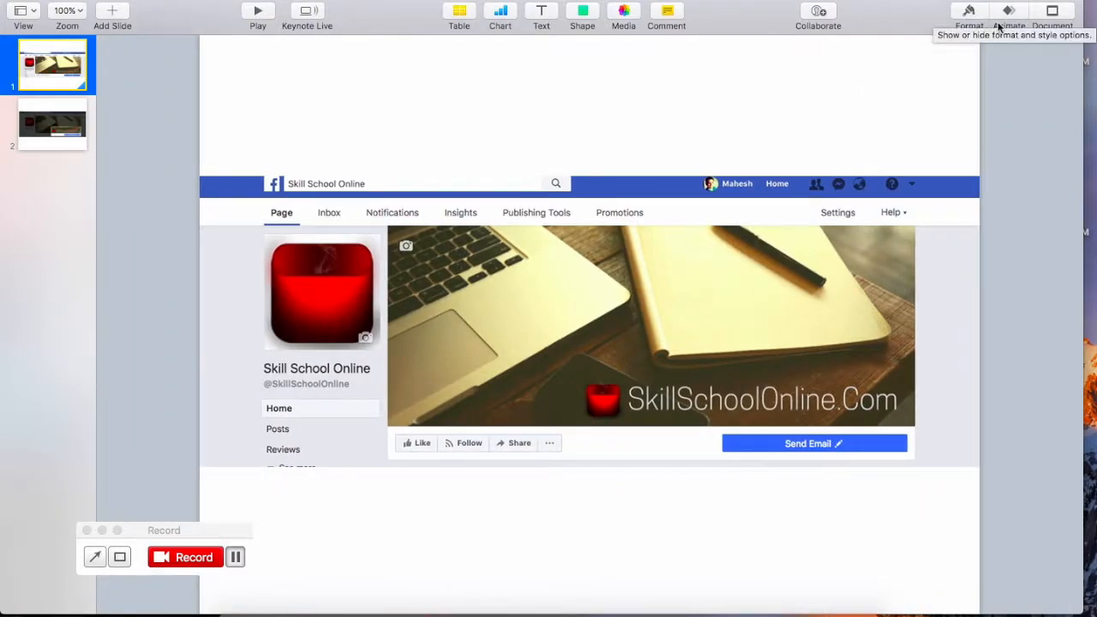
click(1008, 10)
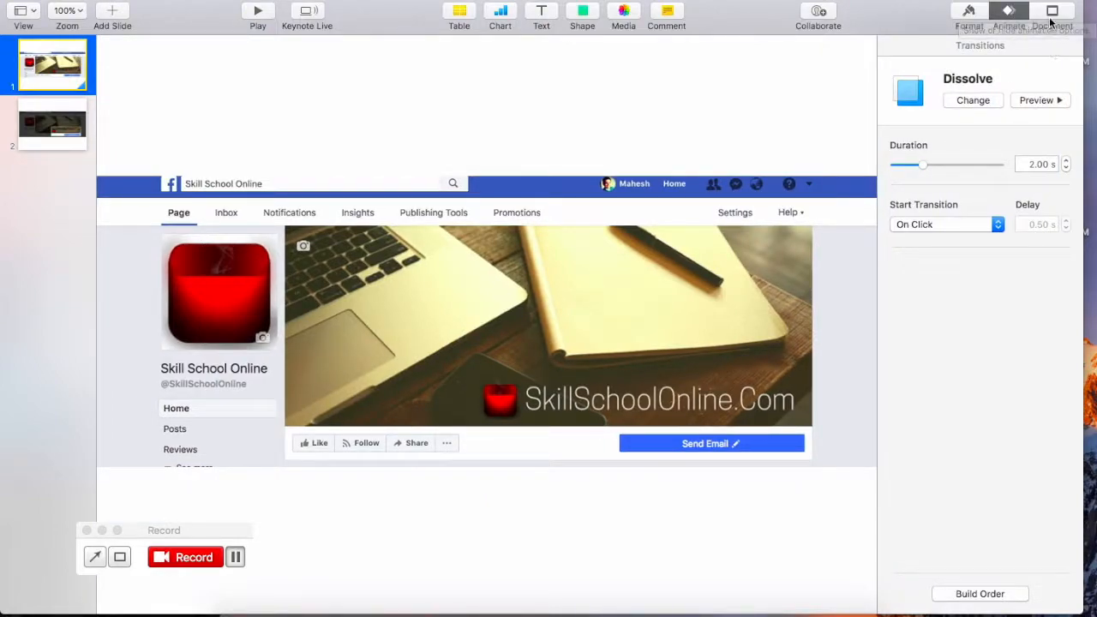
click(1052, 10)
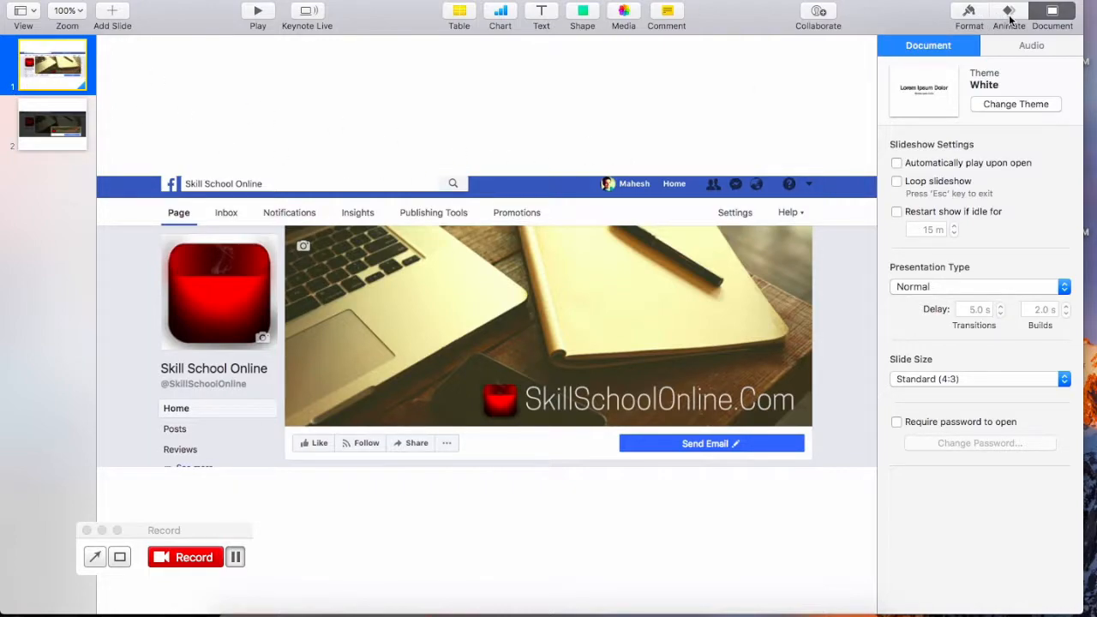
click(1010, 17)
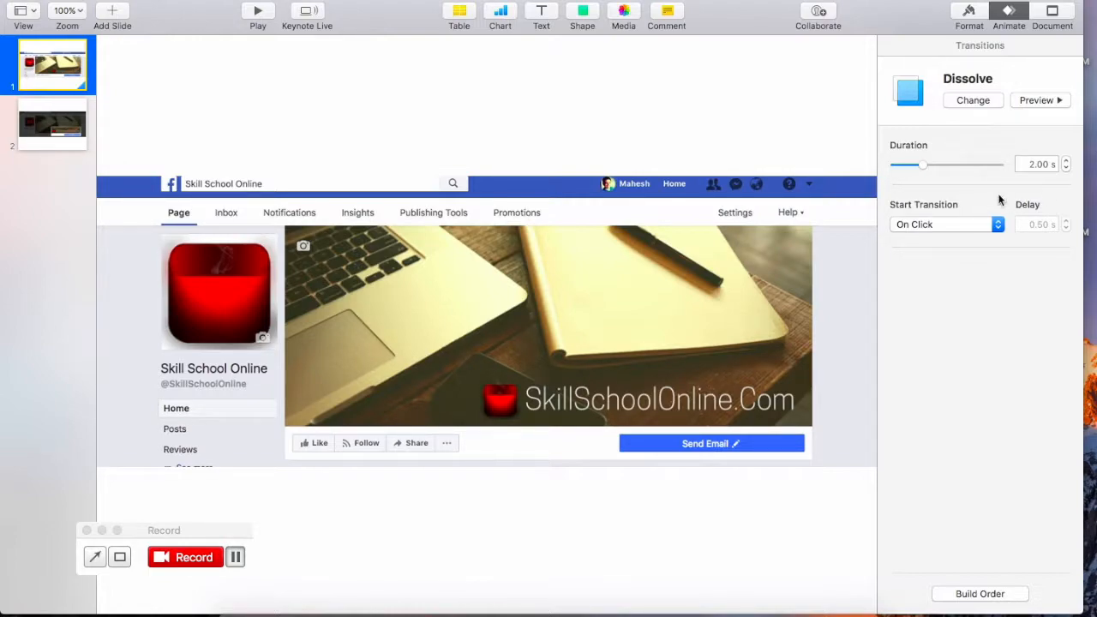
Try the Cube transition on slide 1, browse the other effects, and return to Dissolve.
click(961, 107)
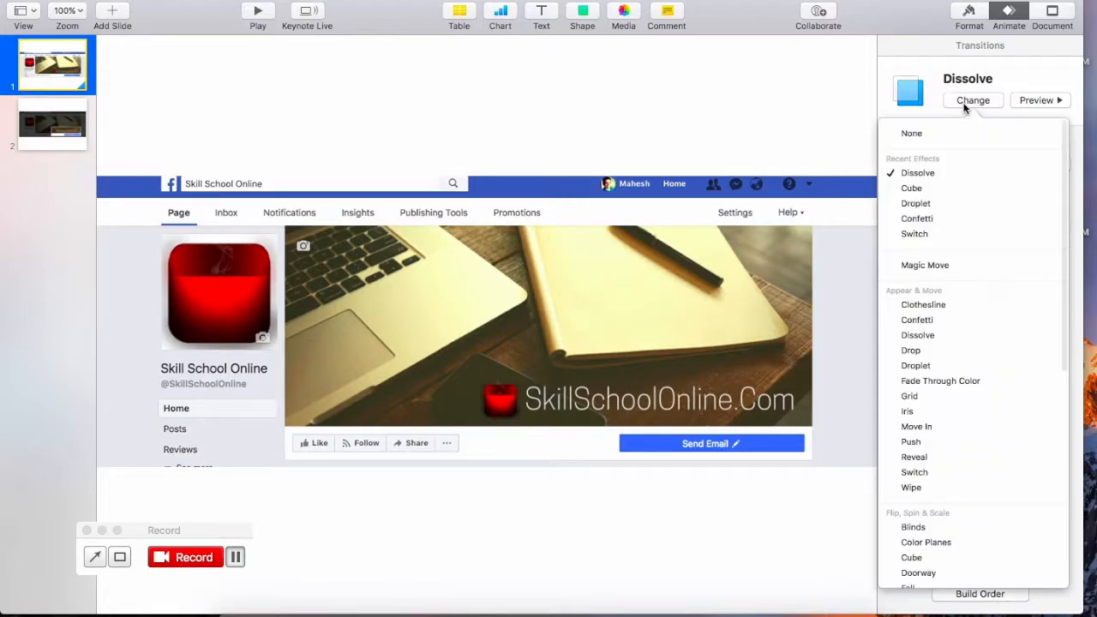
click(909, 189)
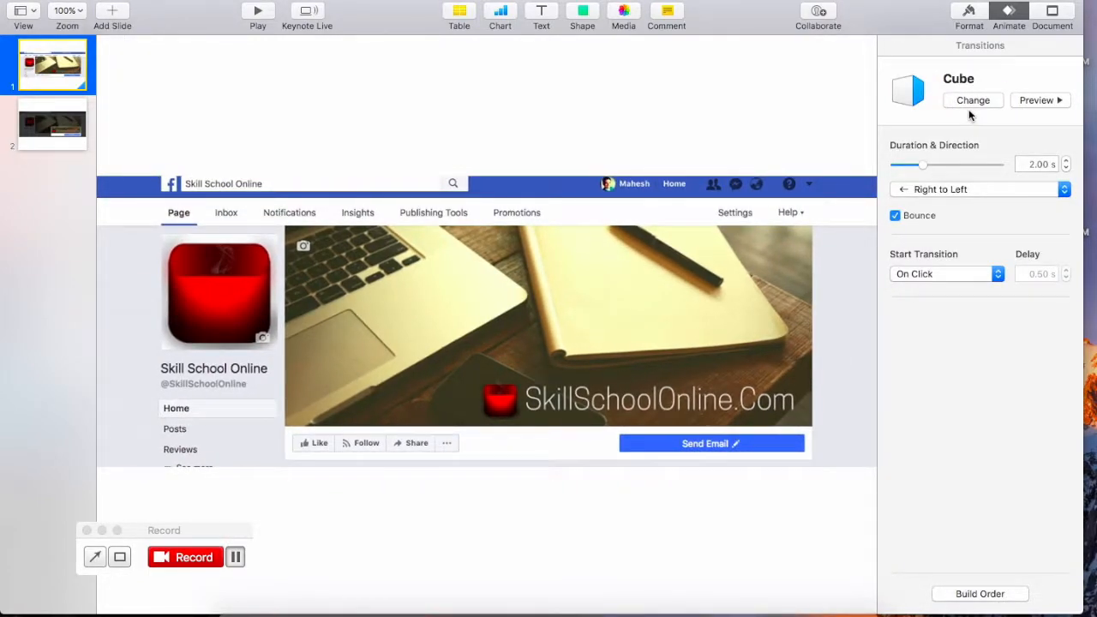
click(971, 107)
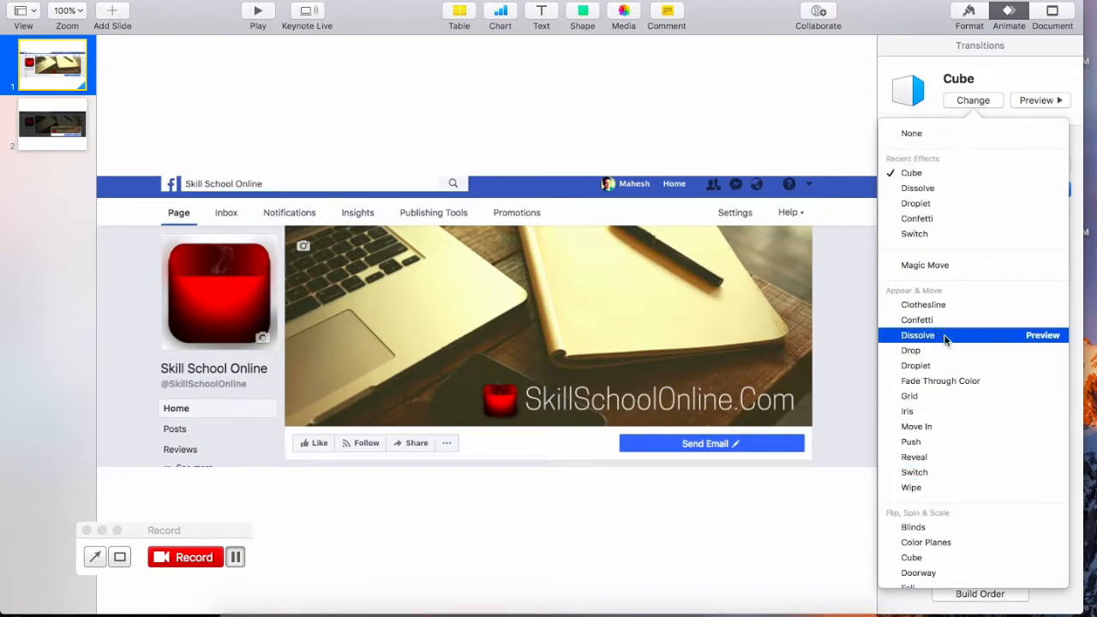
scroll(951, 337, down, 10)
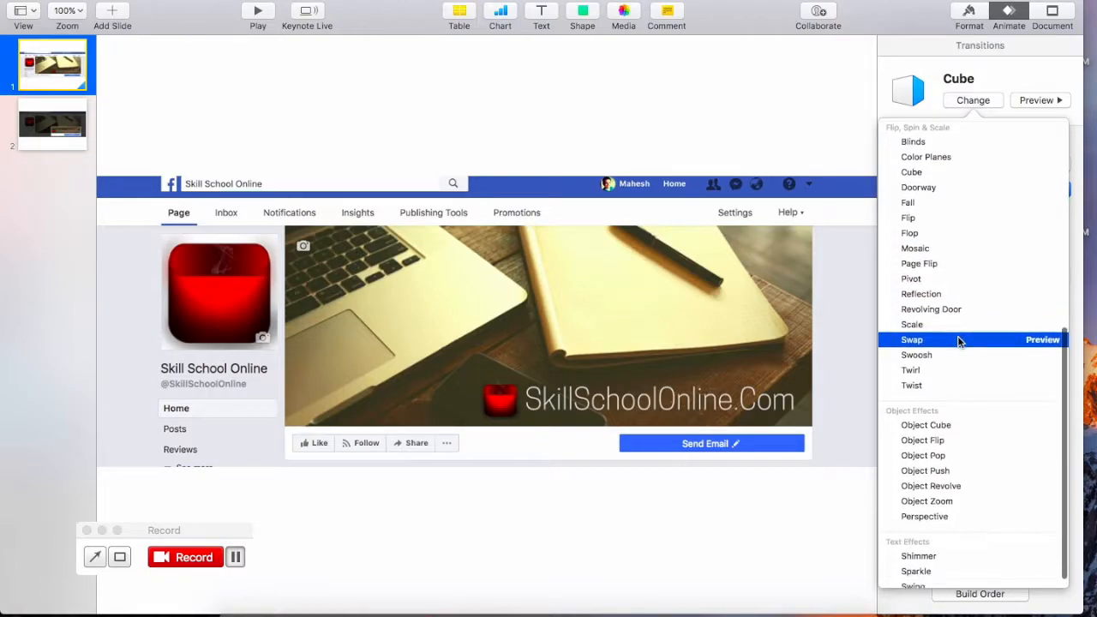
scroll(958, 341, up, 10)
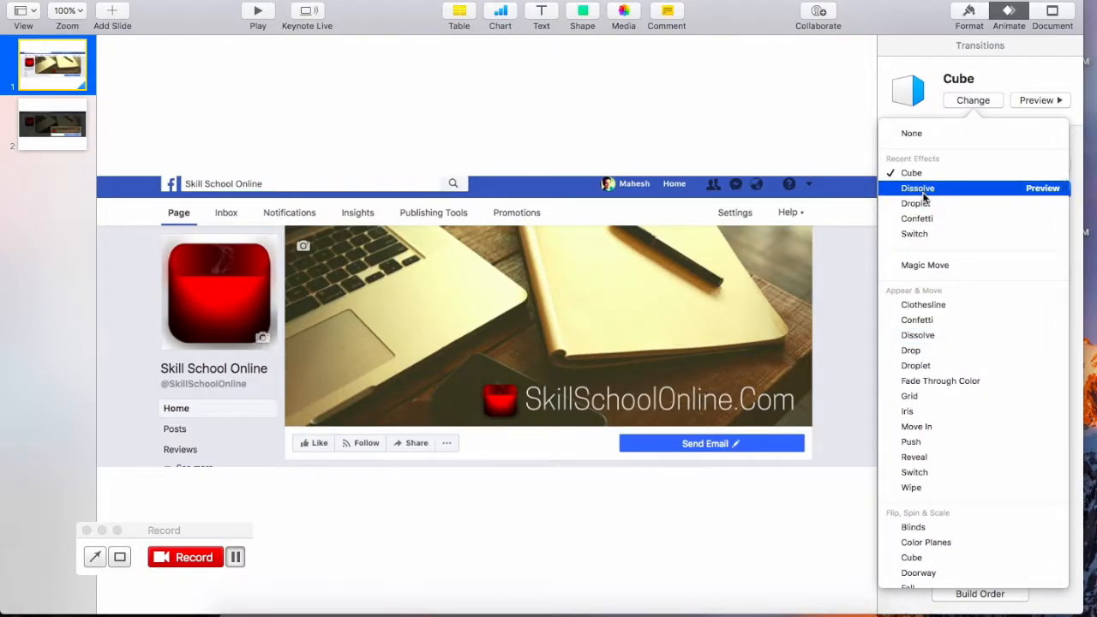
click(916, 187)
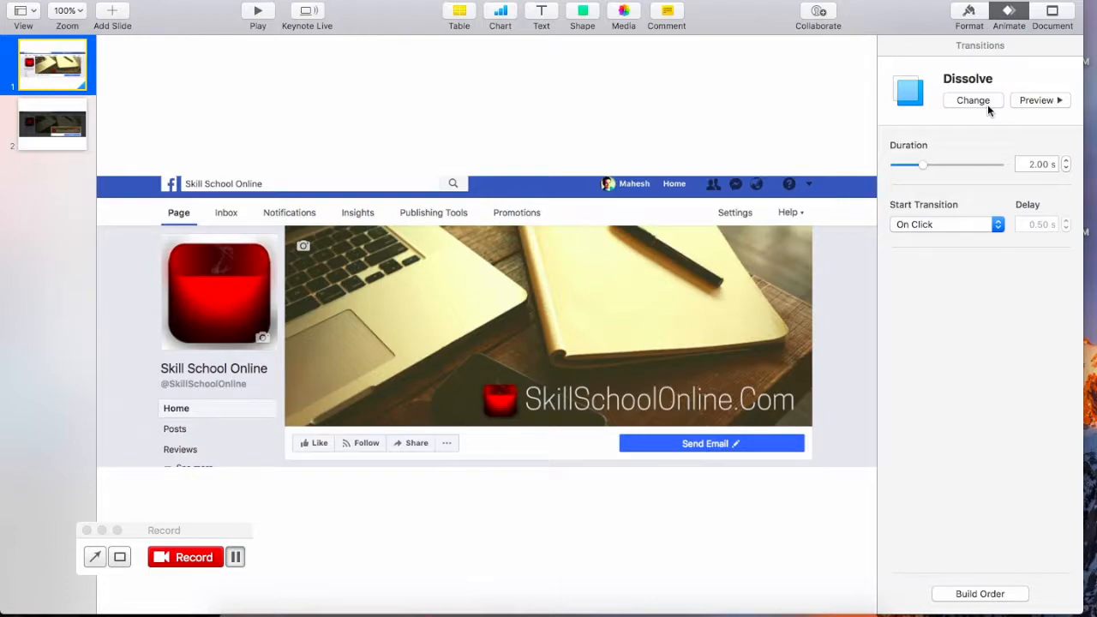
Preview the Dissolve transition and set its duration to 3 seconds.
click(1053, 101)
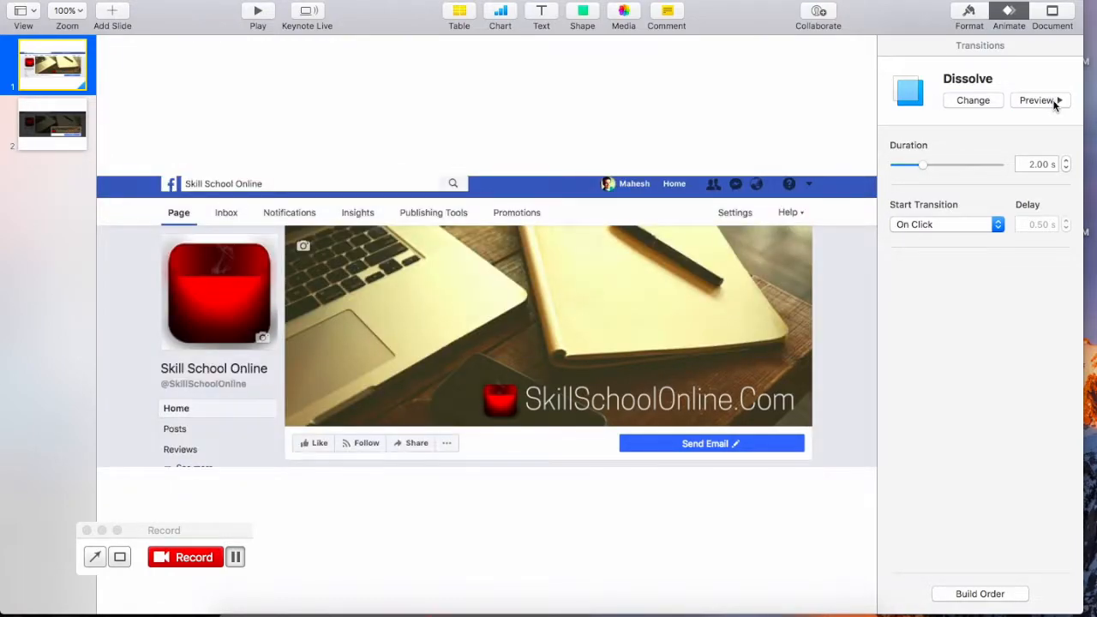
click(1054, 101)
click(1029, 165)
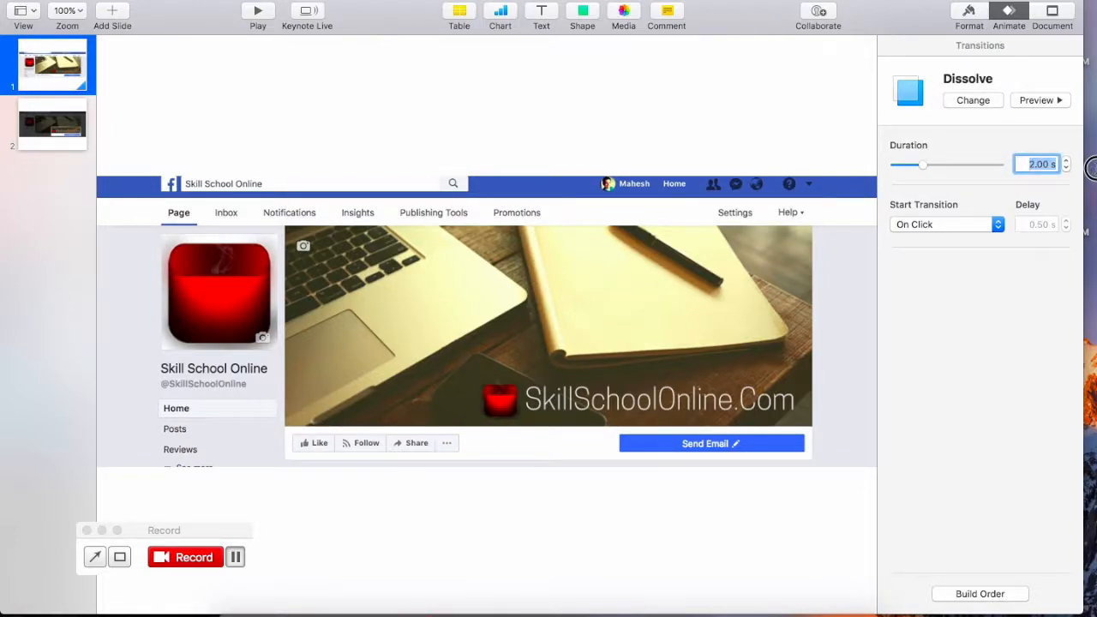
text(3)
key(Return)
Check the start options for the transition, keep On Click, and preview the Dissolve effect.
click(938, 223)
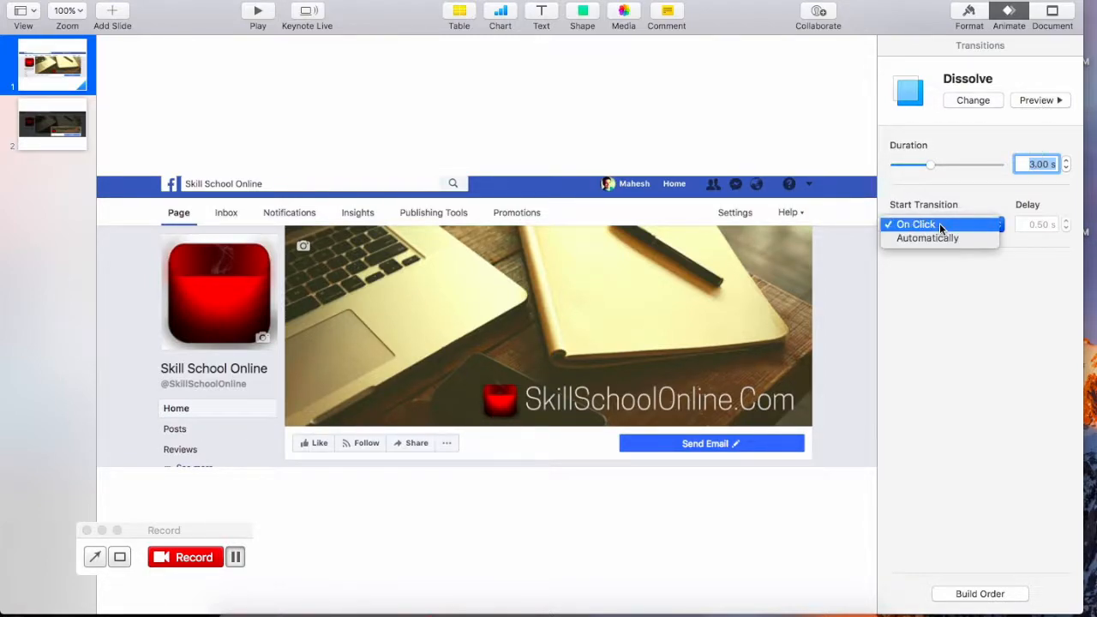
click(993, 285)
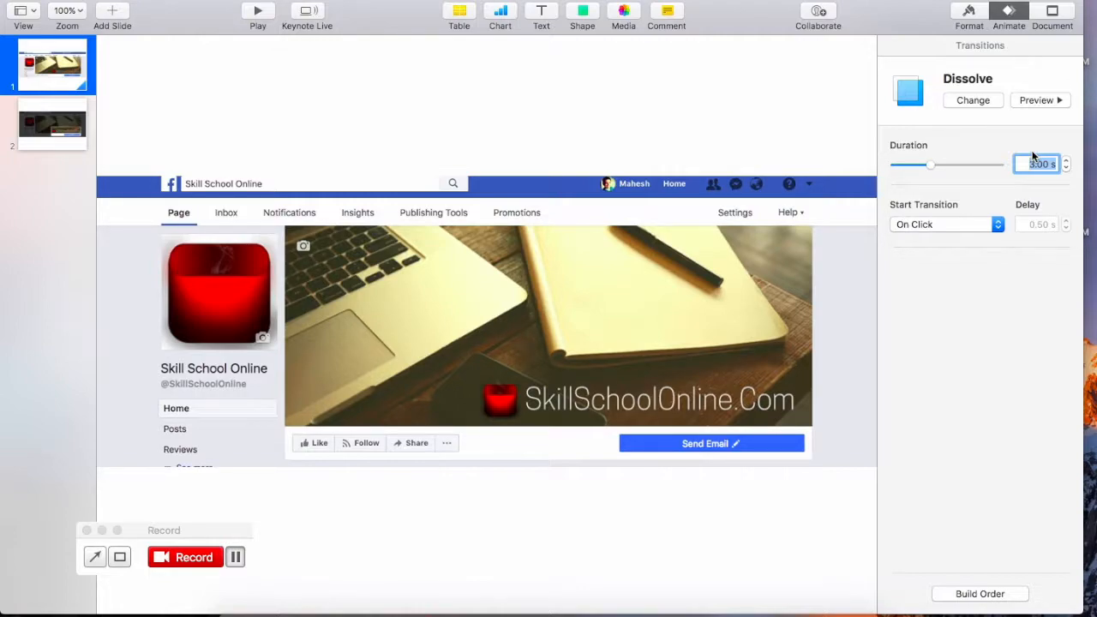
click(1055, 102)
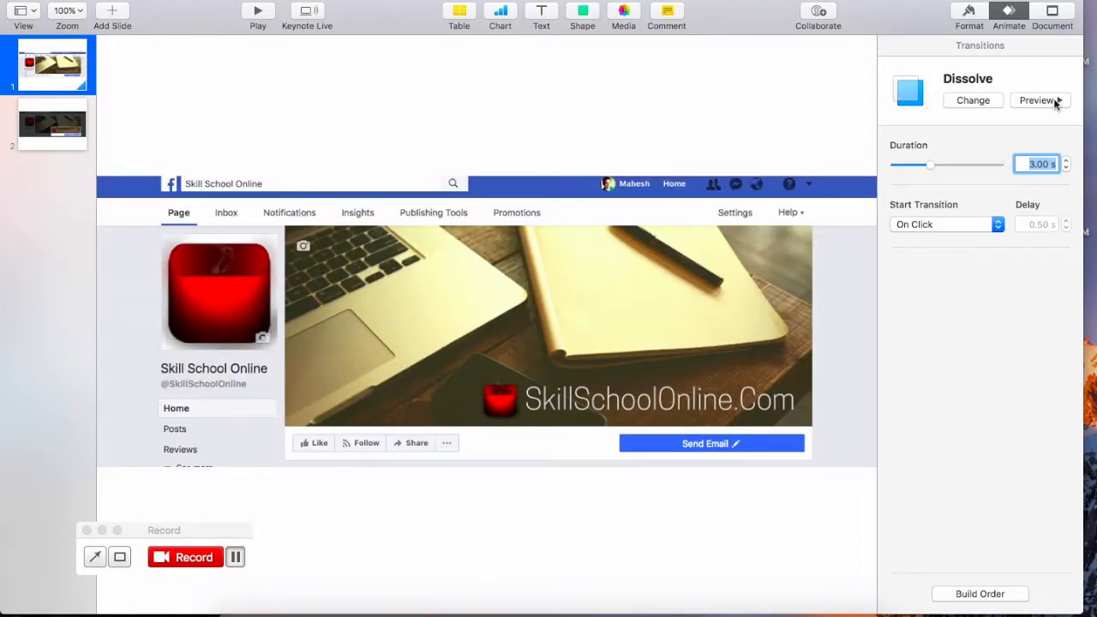
click(1055, 101)
click(1042, 102)
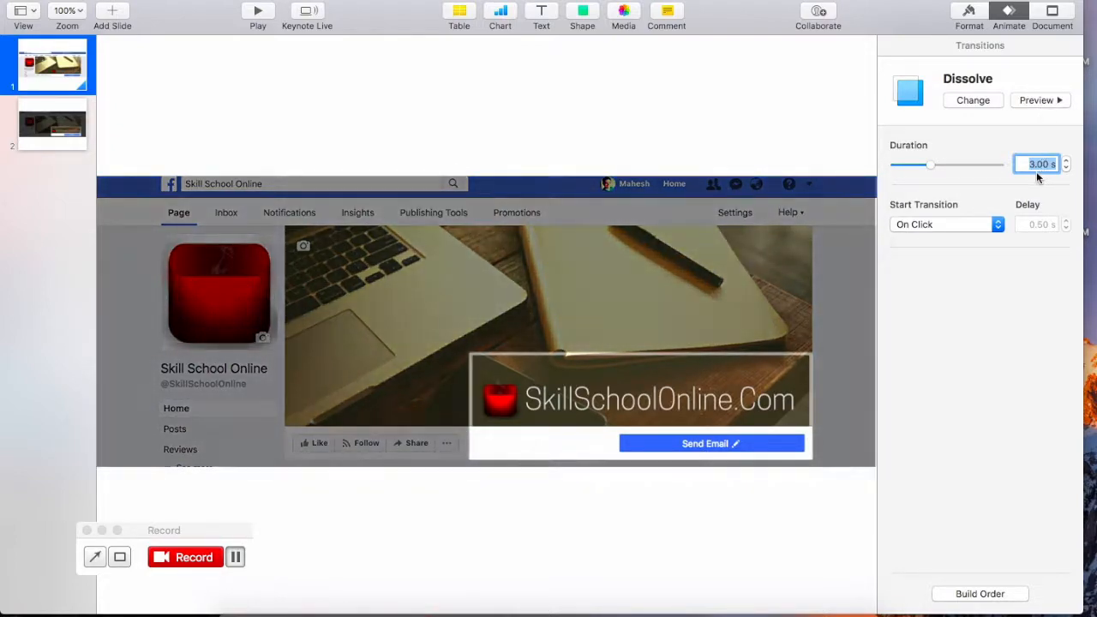
Set the Dissolve transition's duration to 2 seconds and preview it.
click(1044, 165)
click(1026, 163)
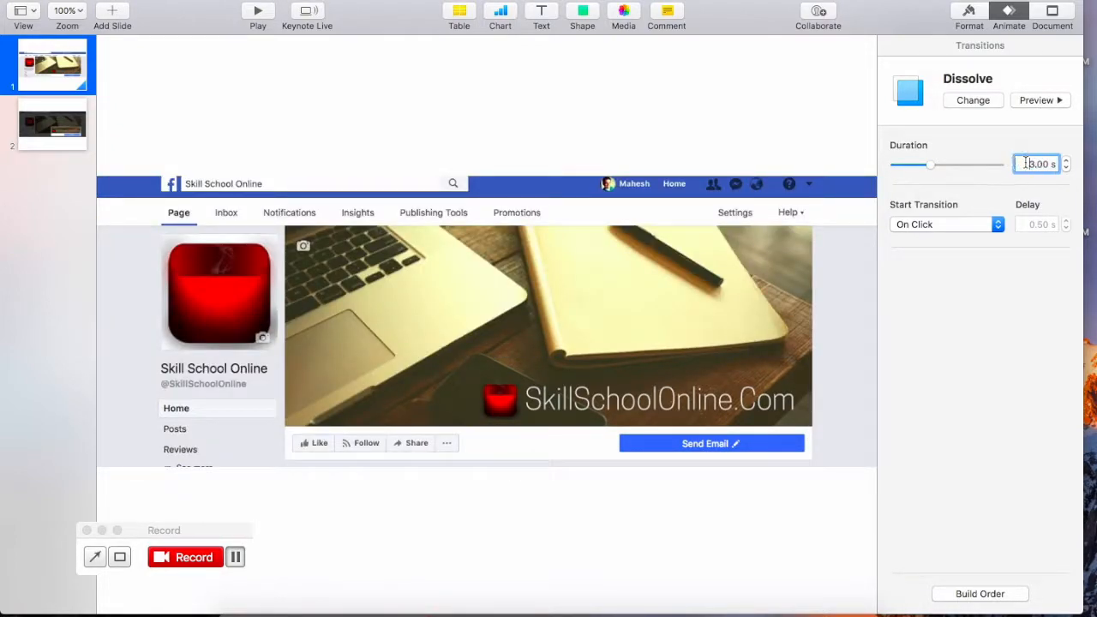
click(1024, 163)
text(2)
key(Return)
click(1037, 101)
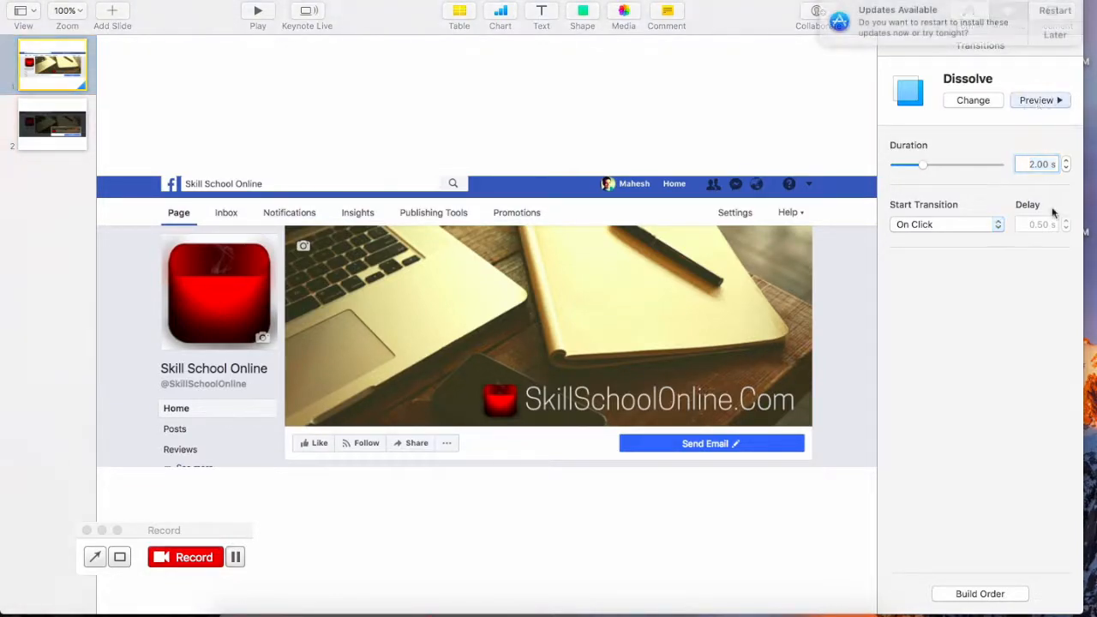
Postpone the system update notification with Remind Me Tomorrow.
click(1056, 33)
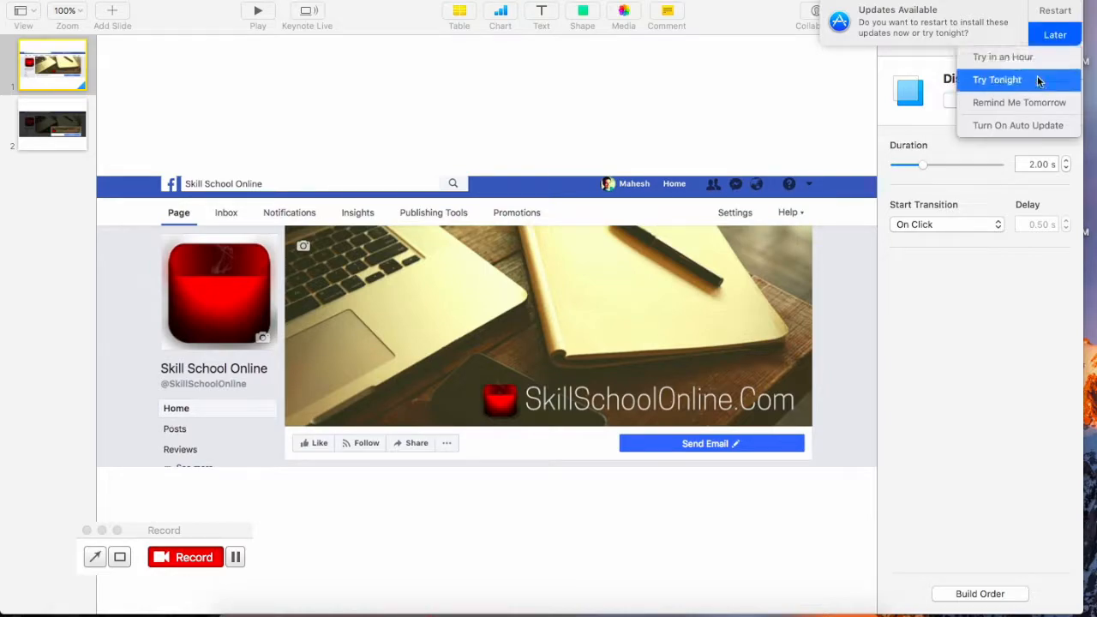
click(1028, 102)
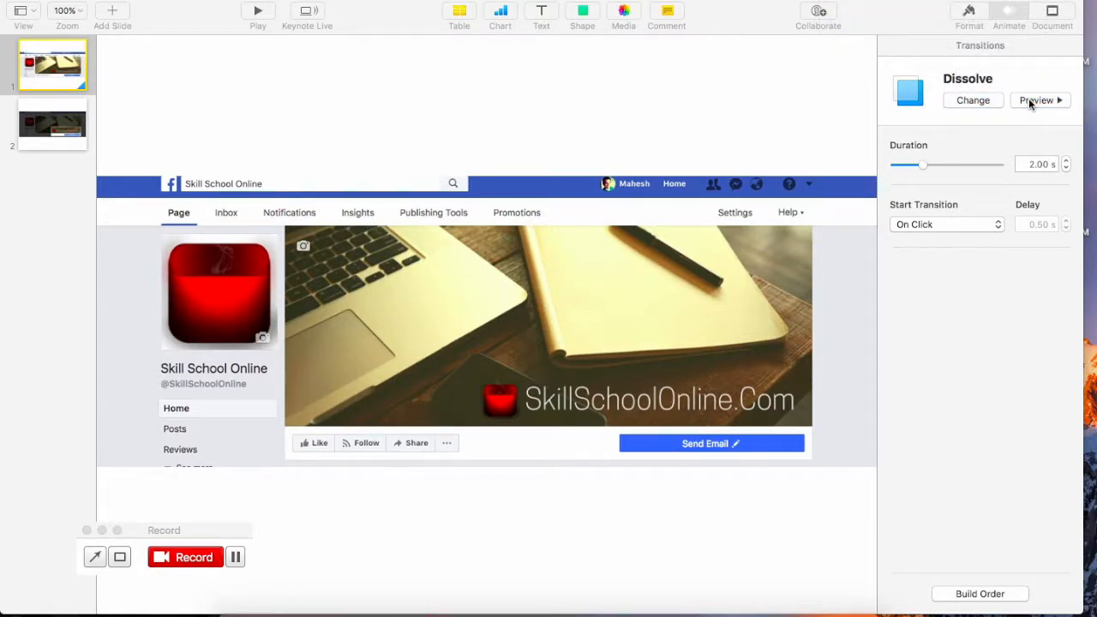